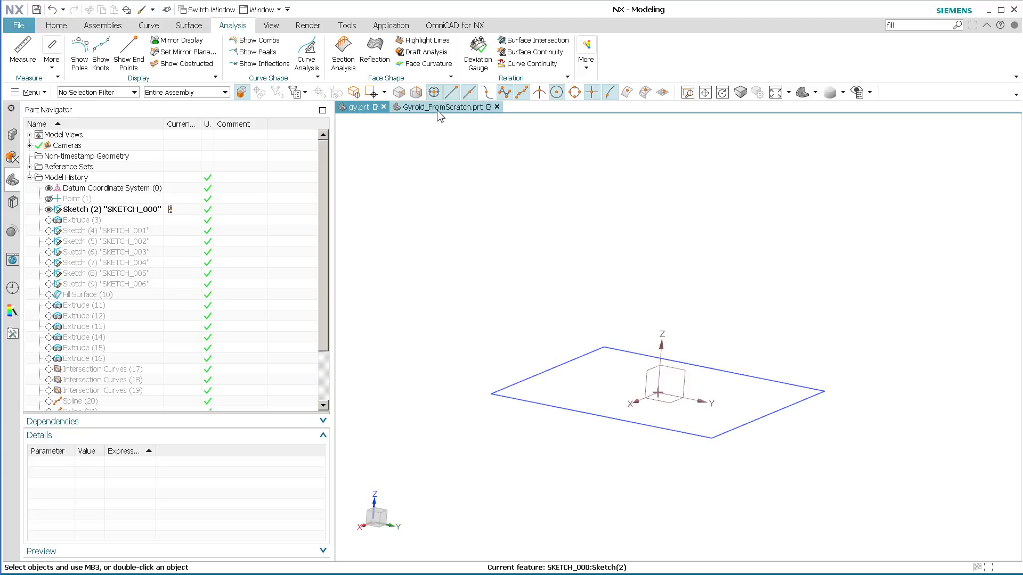
Step: Make Extrude (3) and then SKETCH_001 current so the block and first arc appear
mouse_move(437, 110)
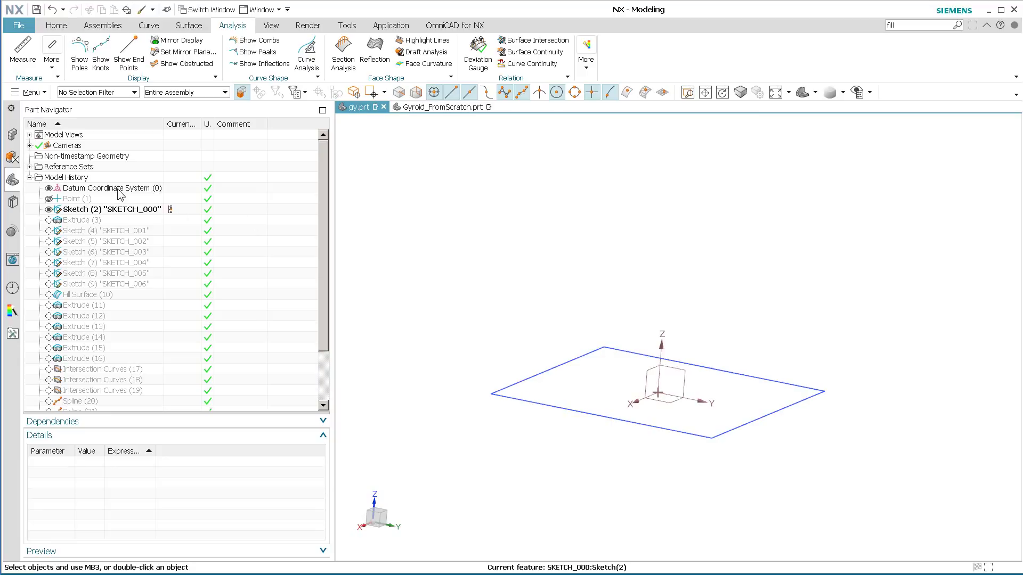
left_click(143, 210)
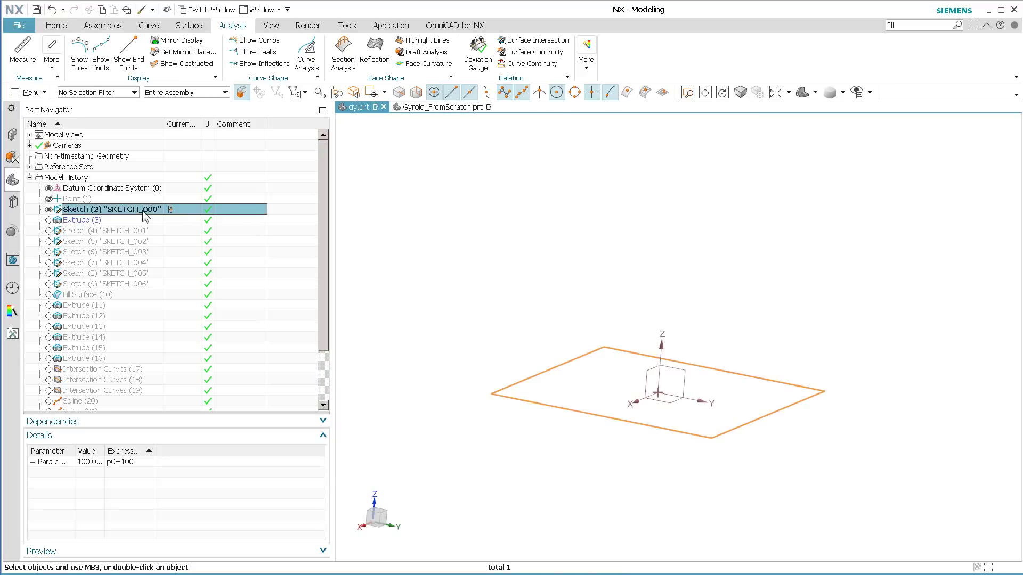
key("F8")
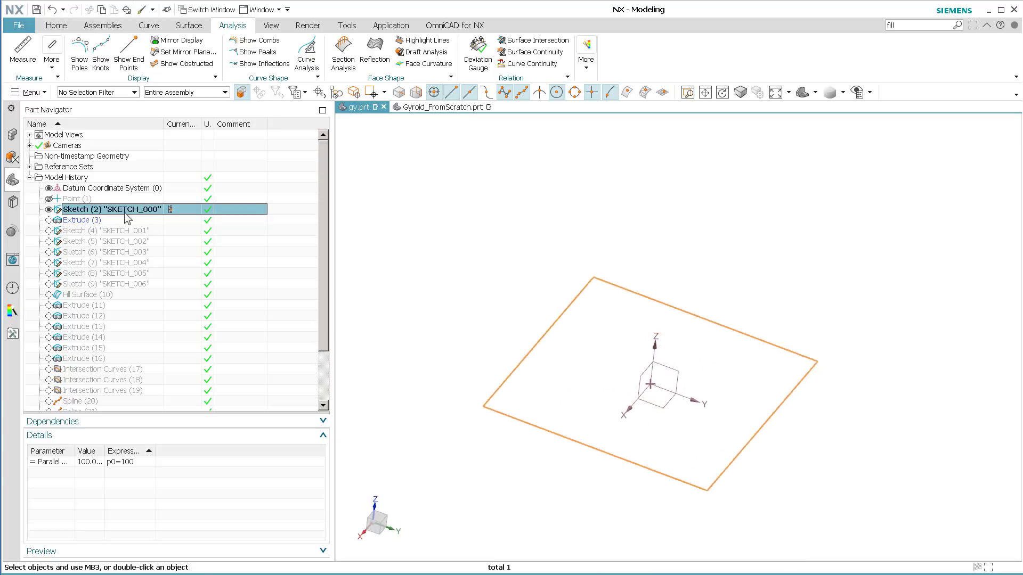
key("Home")
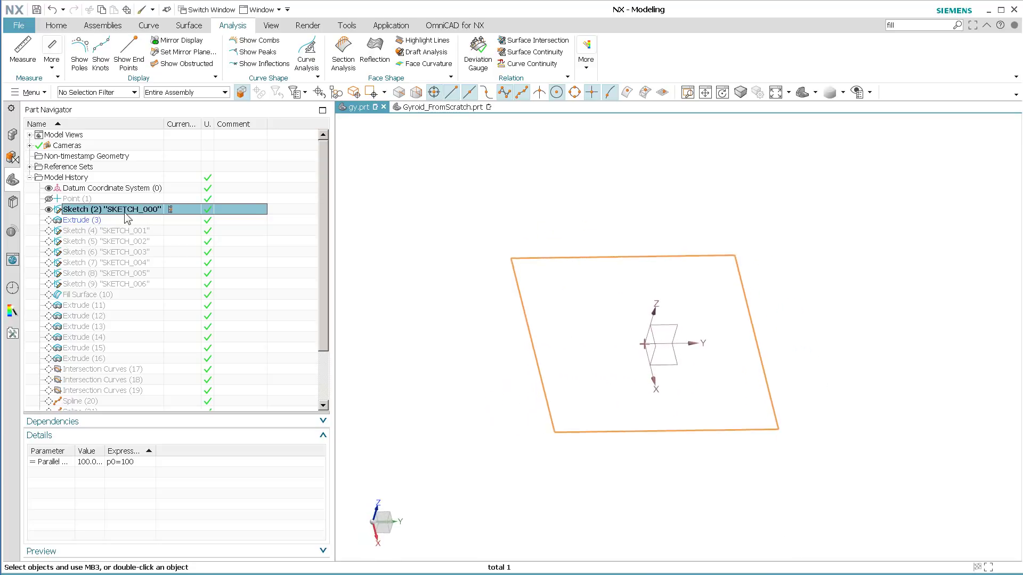
double_click(171, 223)
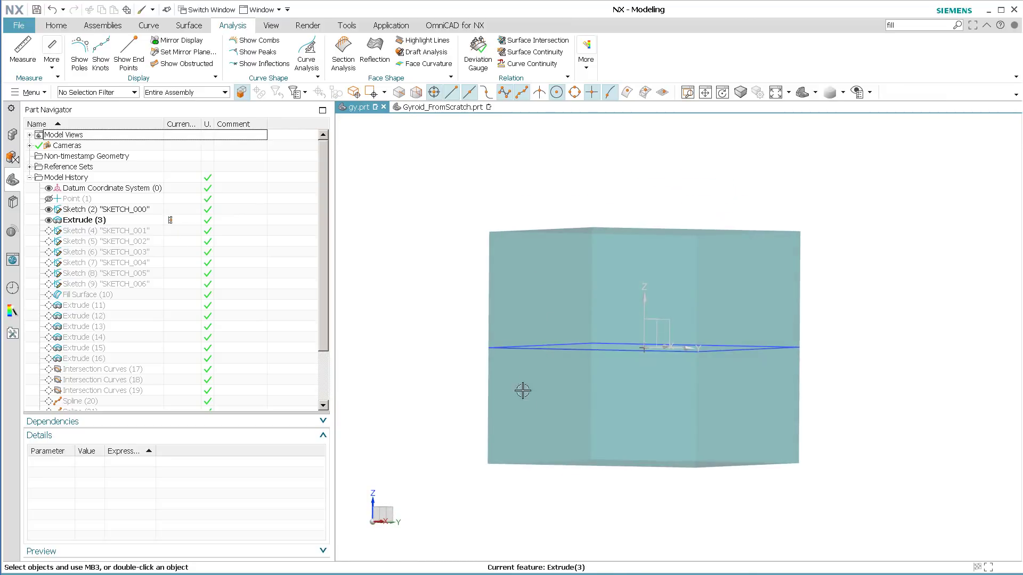
middle_click_drag(523, 455, 483, 293)
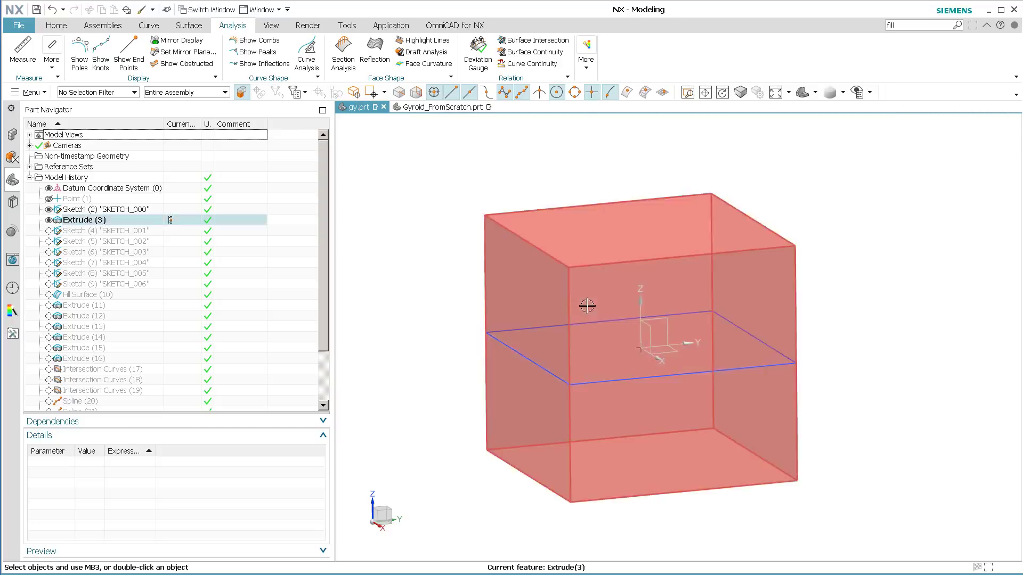
double_click(171, 231)
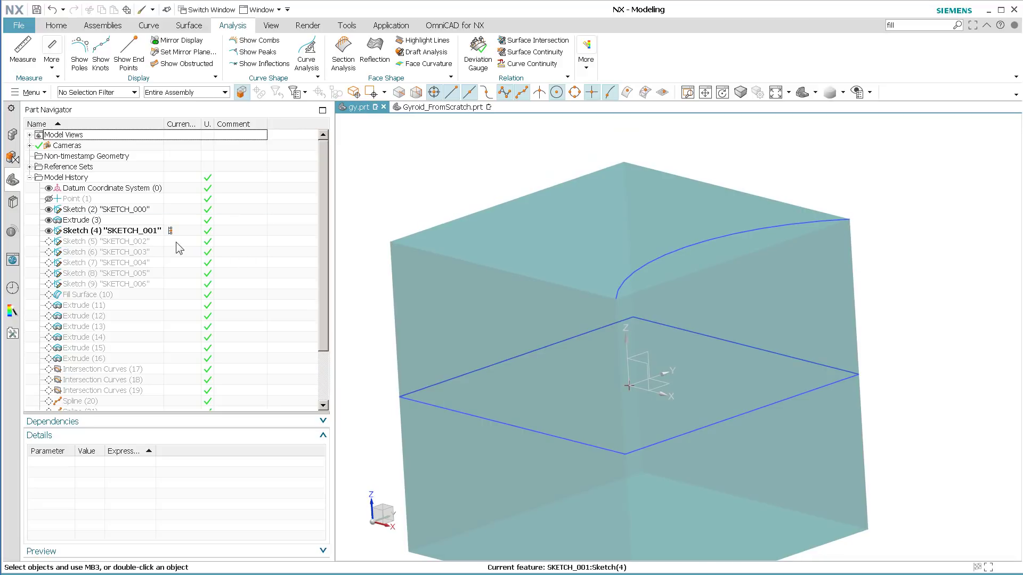
Step: Make SKETCH_002 through SKETCH_006 current in turn, revealing the remaining five boundary arcs
double_click(175, 242)
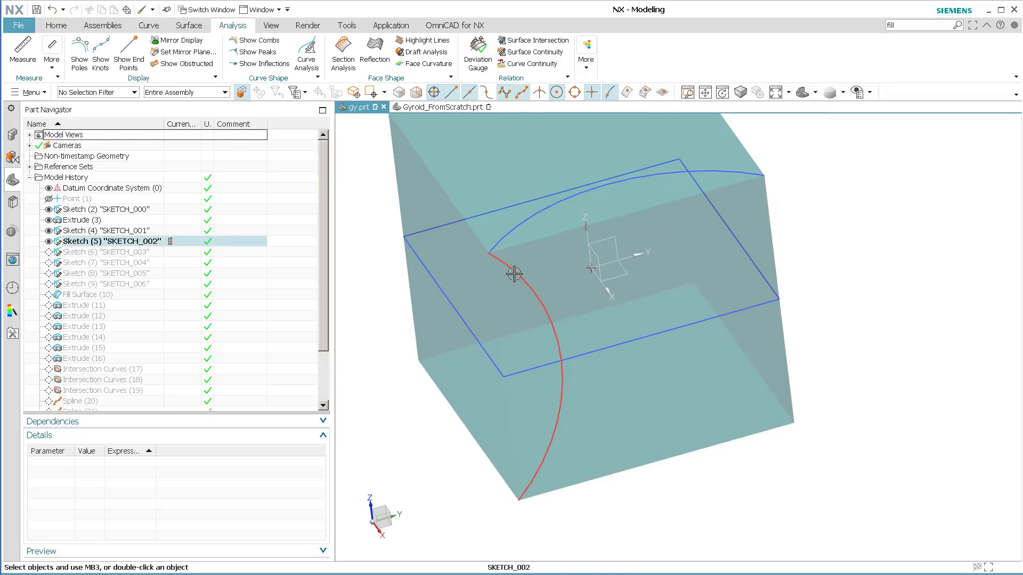
mouse_move(486, 260)
middle_mouse_down()
mouse_move(511, 296)
mouse_move(566, 224)
mouse_move(567, 273)
mouse_move(737, 327)
mouse_move(810, 274)
mouse_move(671, 298)
mouse_move(516, 299)
middle_mouse_up()
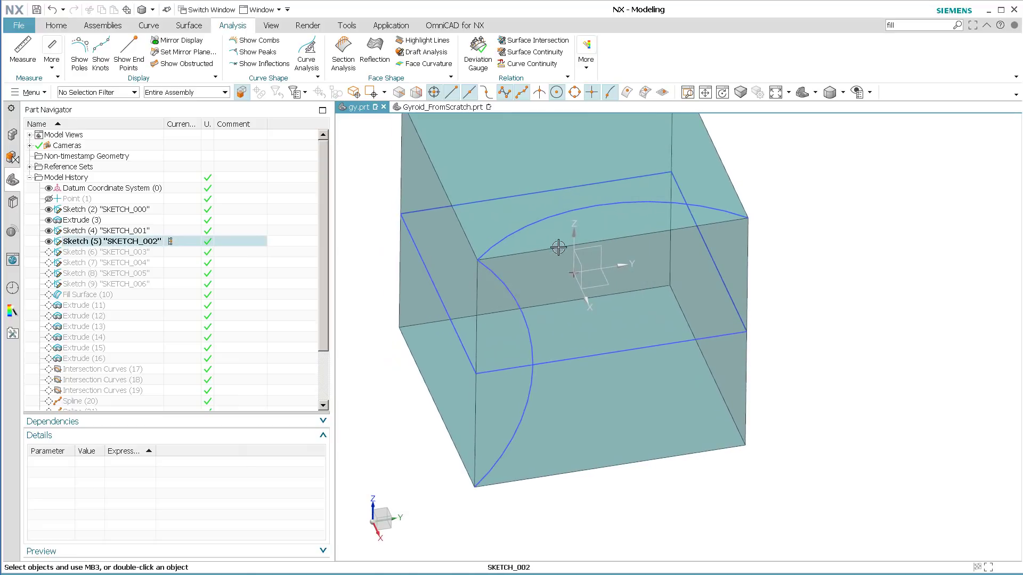
left_click(172, 252)
key("F8")
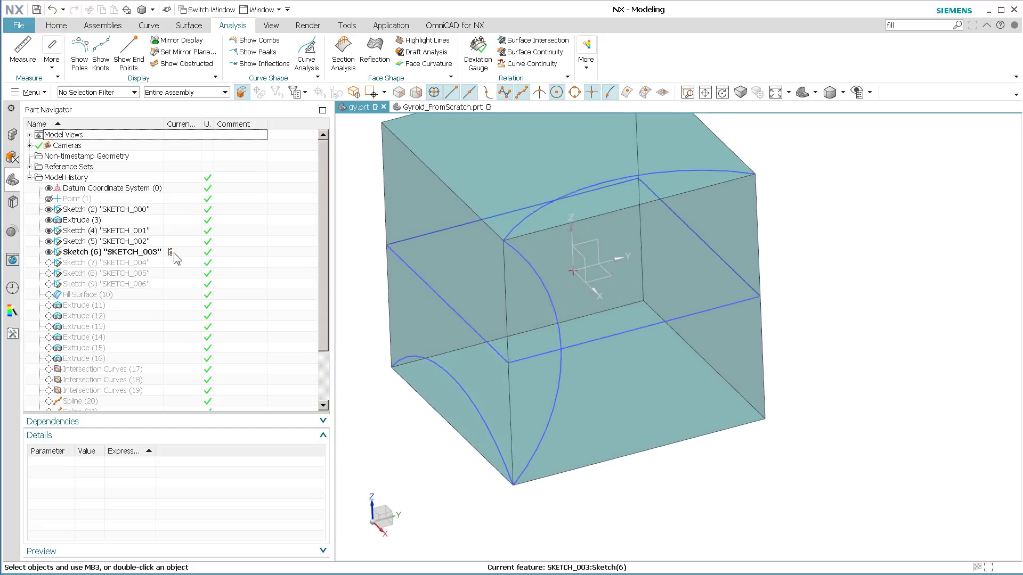
middle_click_drag(506, 396, 521, 454)
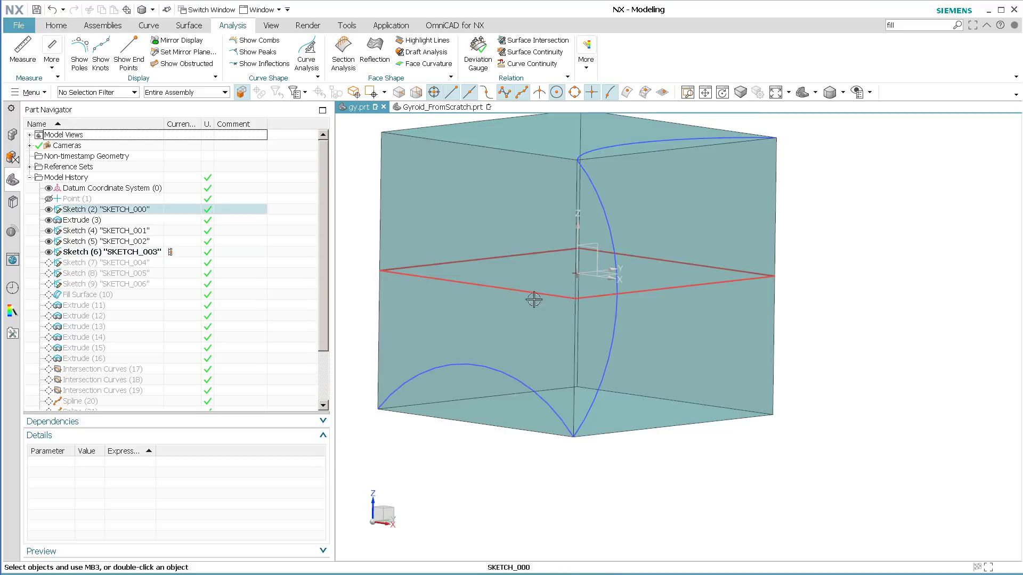
double_click(172, 264)
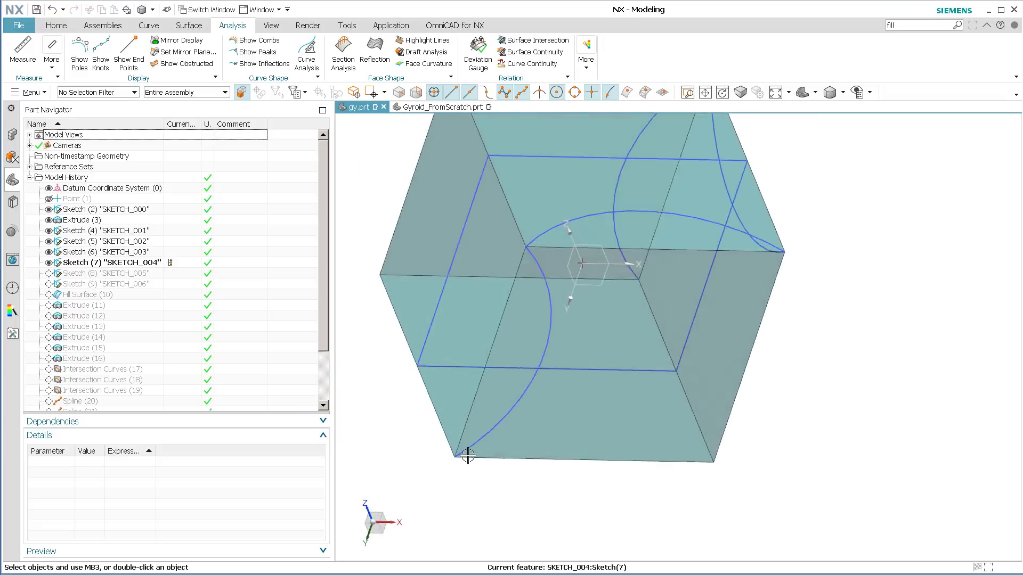
double_click(181, 276)
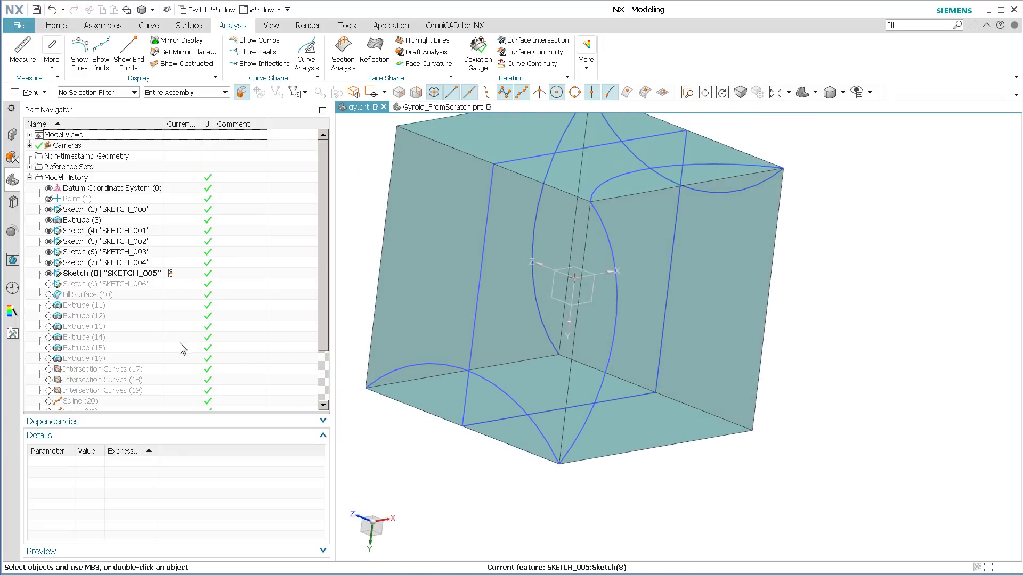
double_click(174, 286)
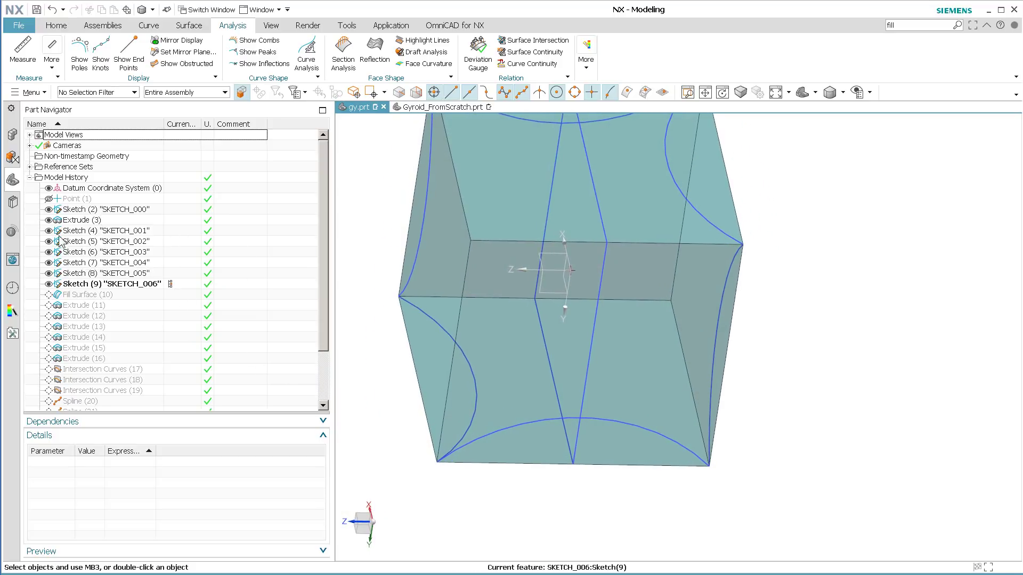
Step: Hide Extrude (3), SKETCH_000 and the datum CSYS, then make Fill Surface (10) current
left_click(48, 220)
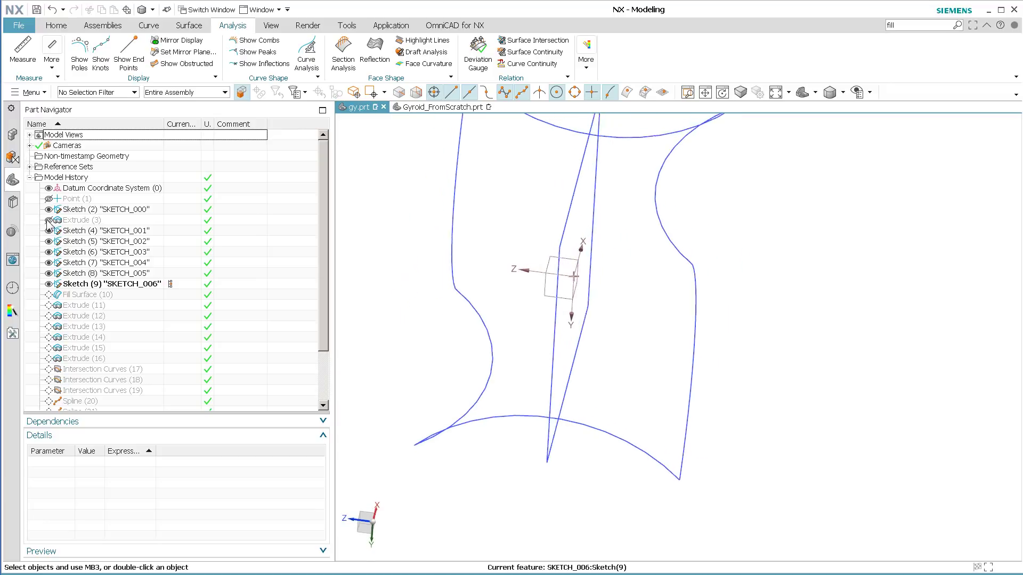
left_click(49, 210)
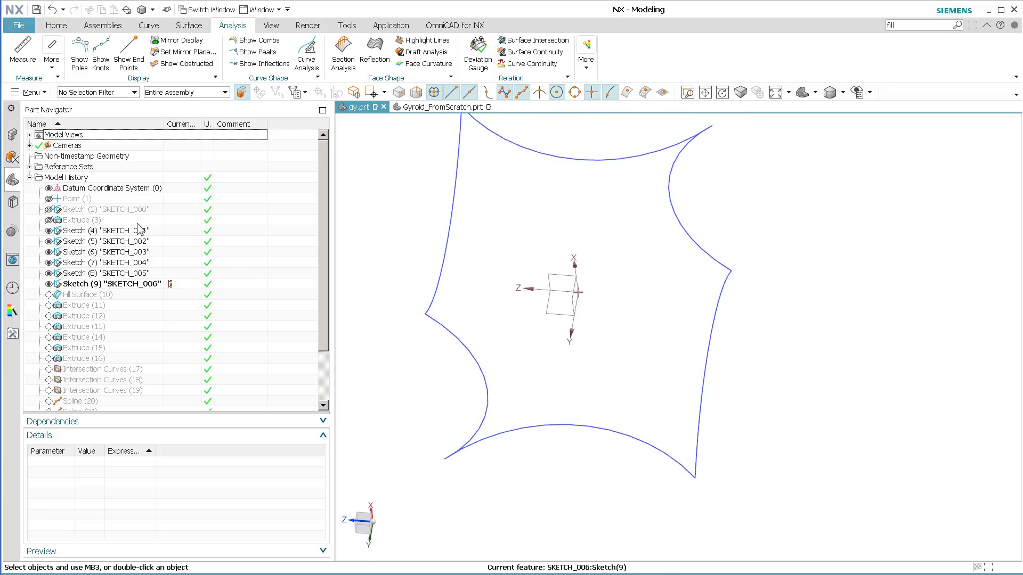
left_click(49, 188)
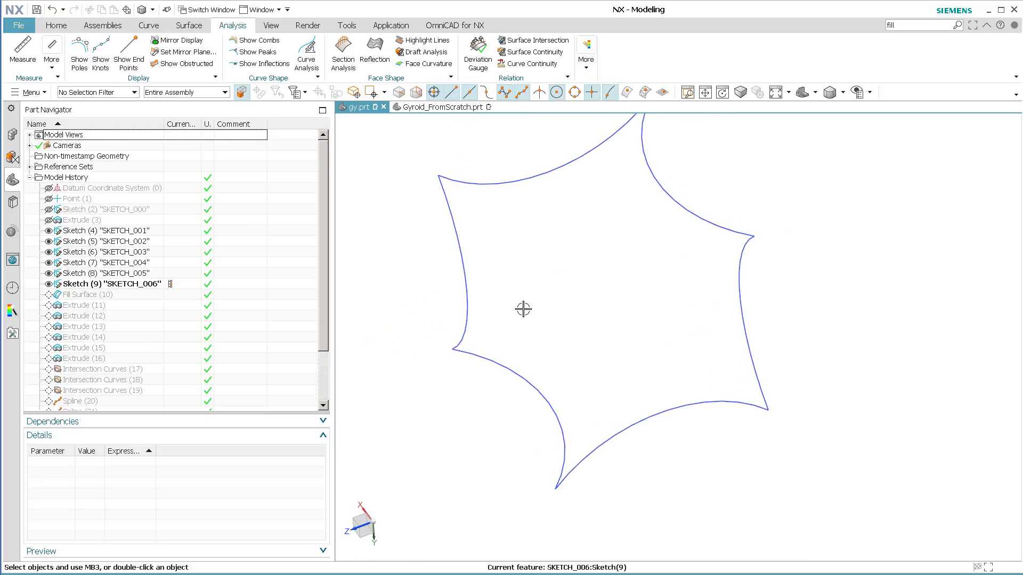
middle_click_drag(532, 300, 644, 329)
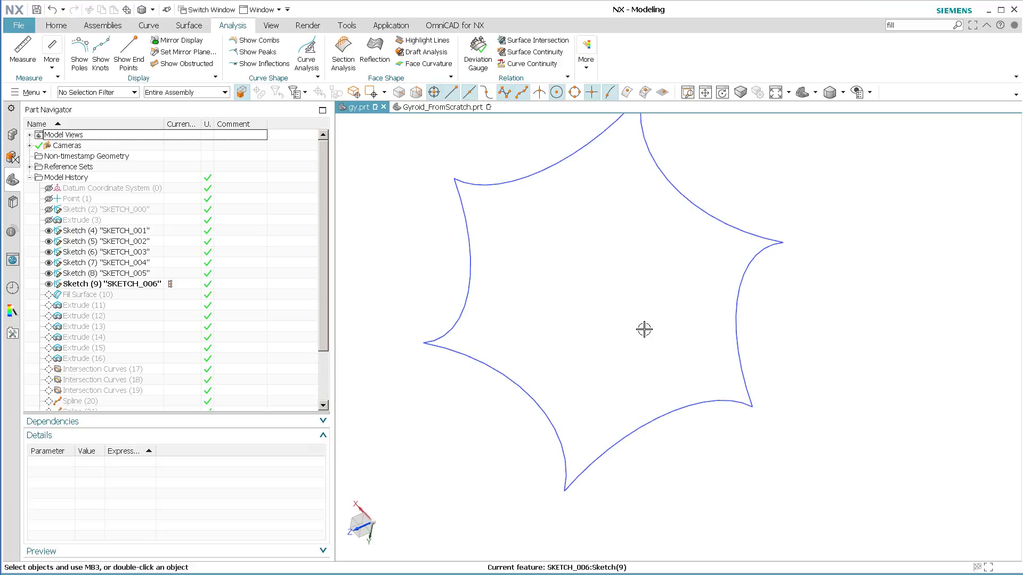
left_click(176, 294)
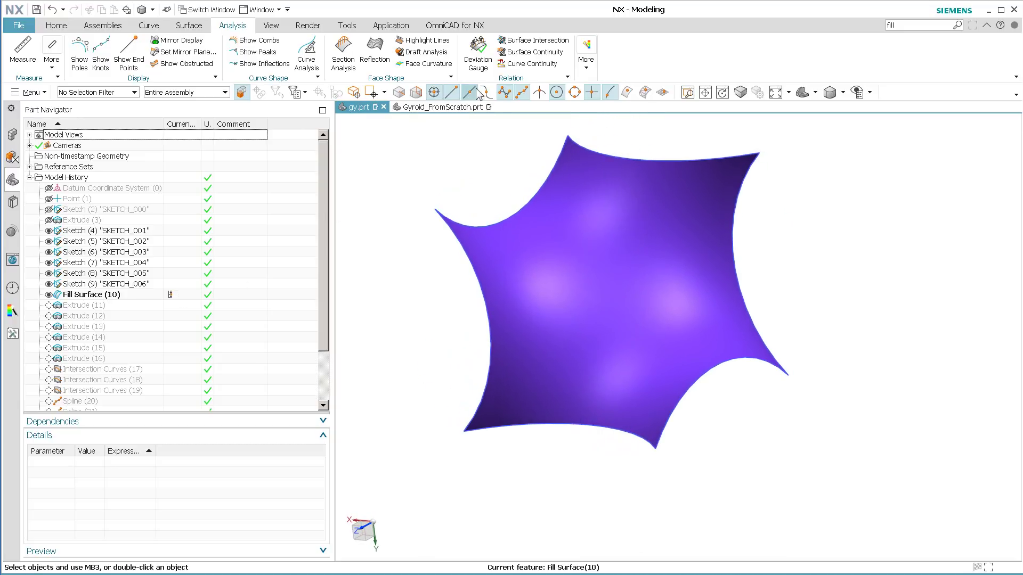
left_click(374, 51)
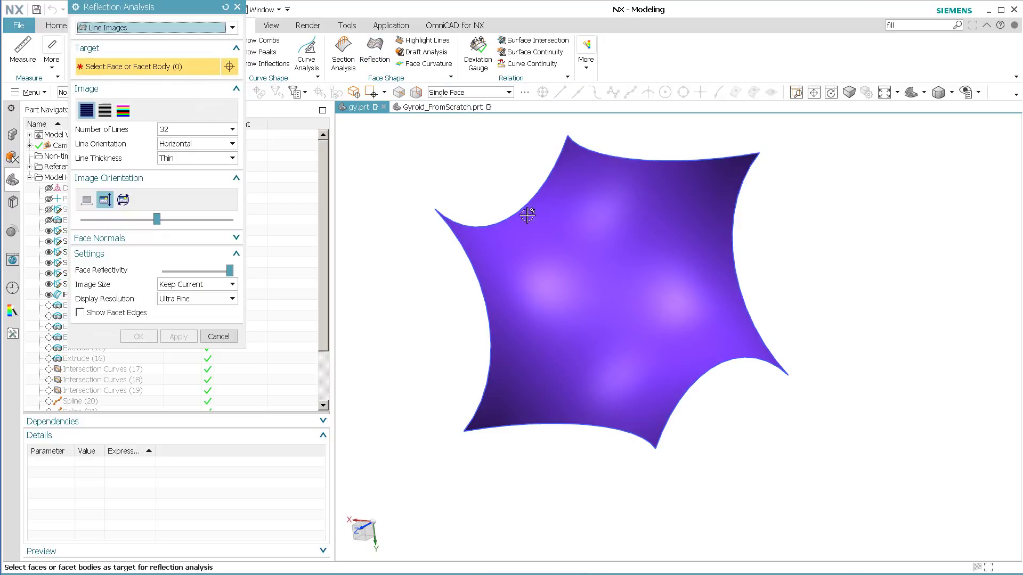
left_click(549, 235)
middle_click_drag(294, 276, 436, 445)
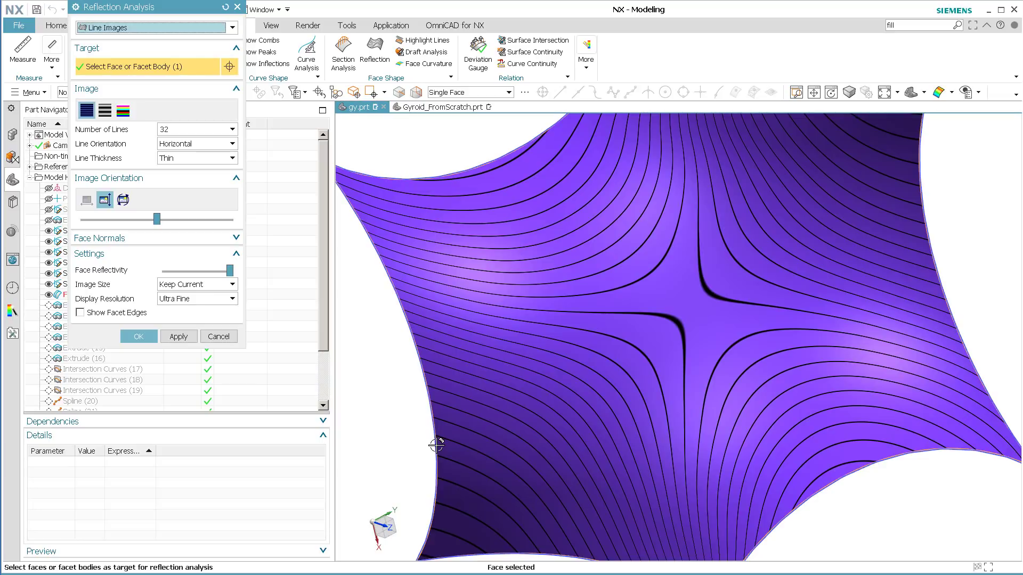
Step: Dismiss the reflection analysis and show Point (1) again
key("Escape")
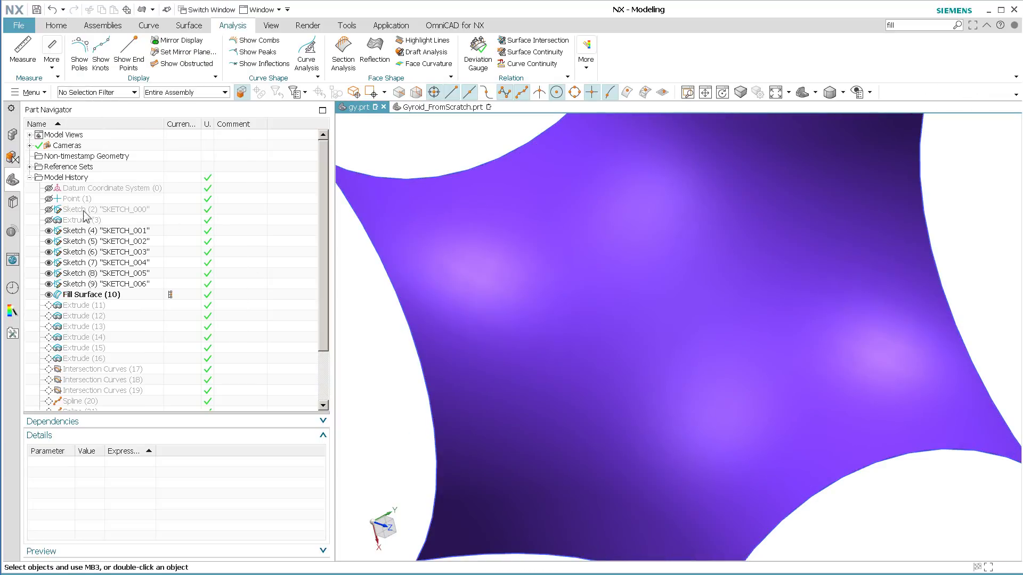
left_click(49, 198)
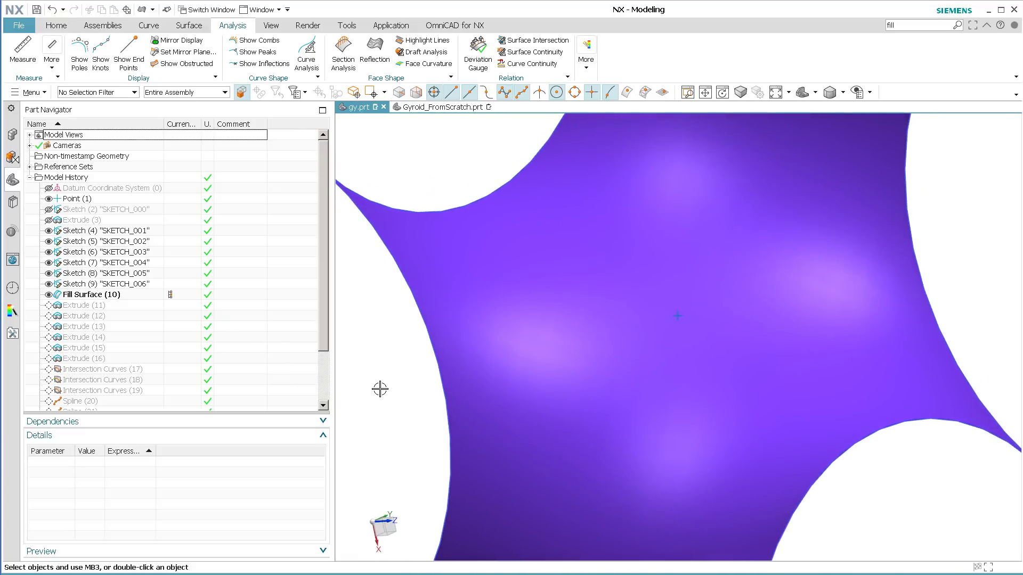
right_click(375, 395)
left_click(368, 350)
Step: Measure the fill surface's area and its minimum distance to Point (1): 0.4041 mm
left_click(373, 353)
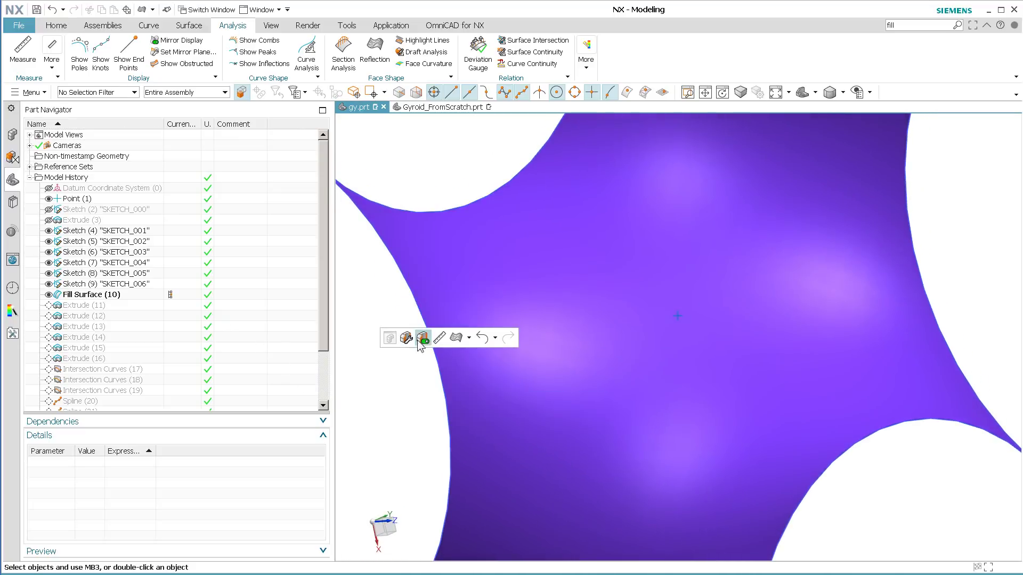
left_click(439, 337)
left_click(637, 364)
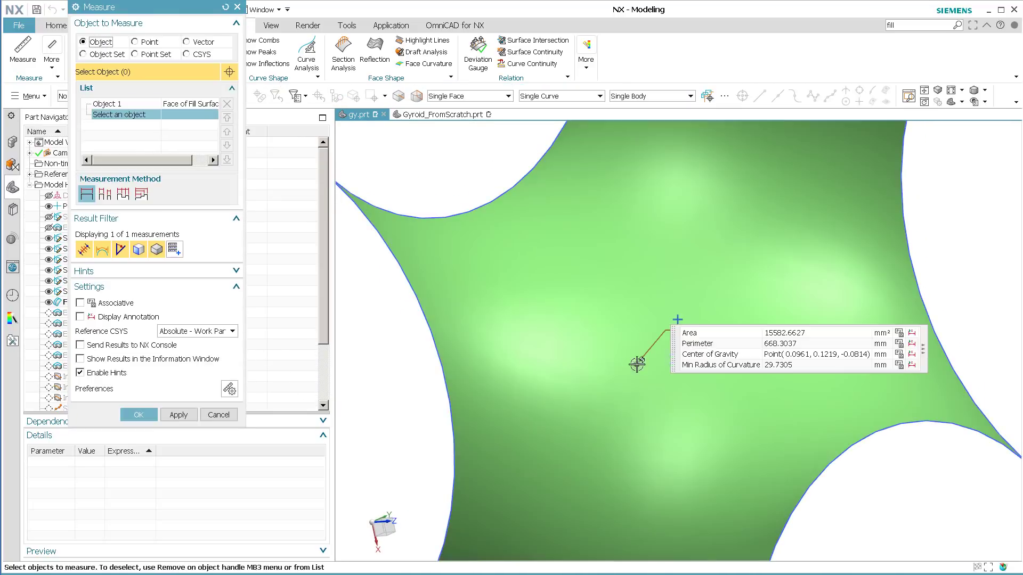
left_click(676, 318)
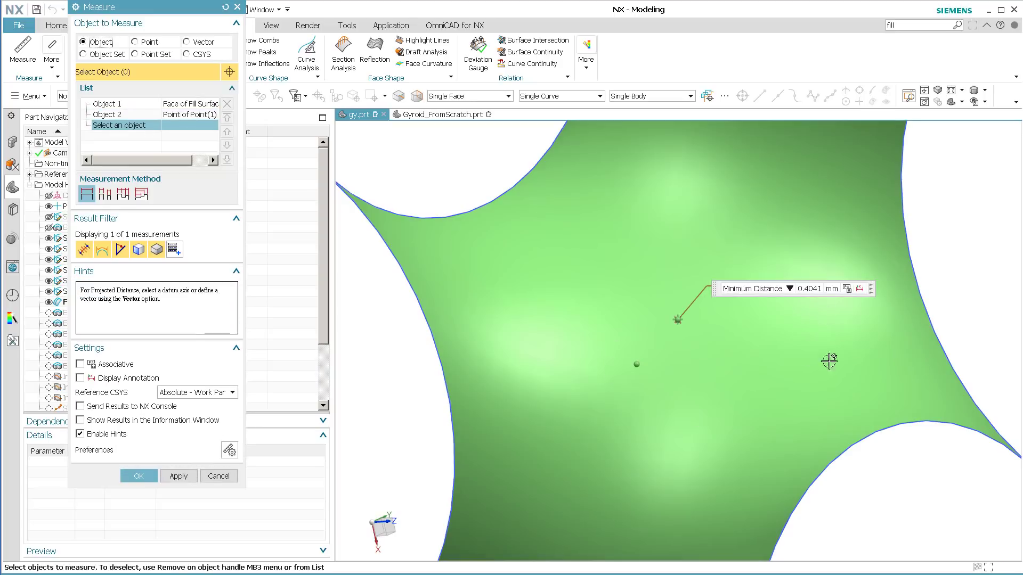
middle_click_drag(829, 422, 862, 445)
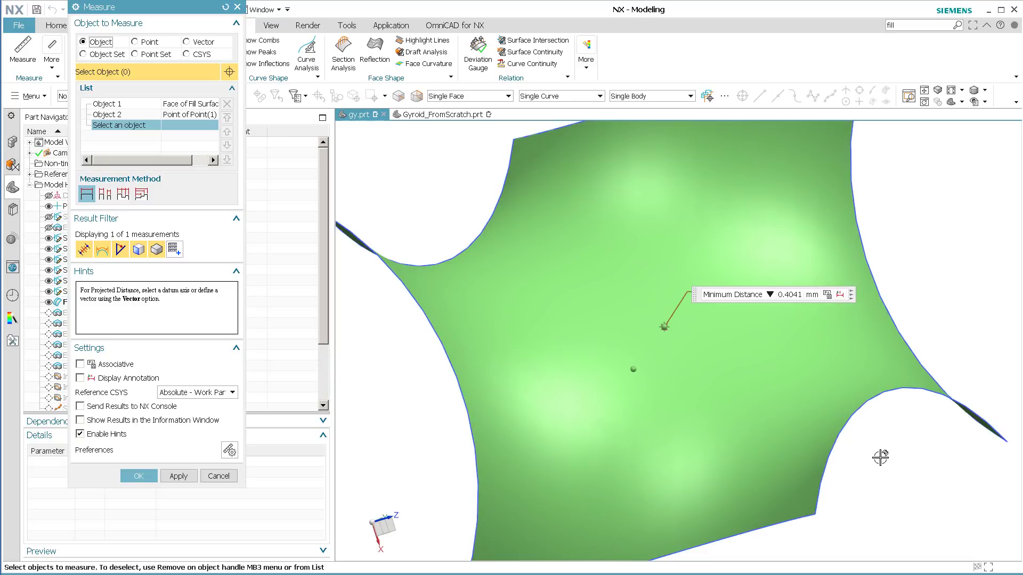
Step: Edit the fill surface to a G0 tolerance of 0.1 and confirm it
key("Escape")
double_click(644, 422)
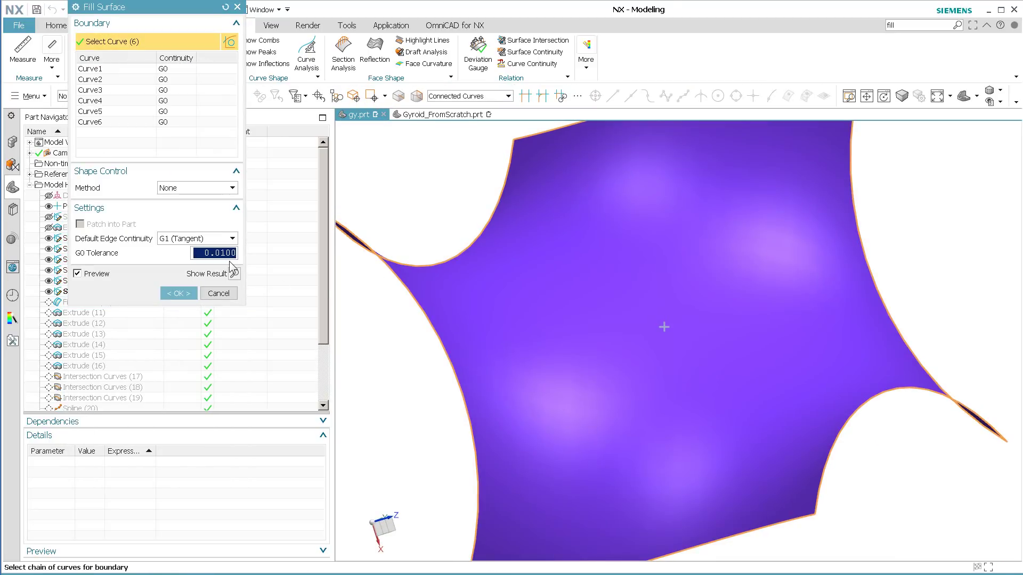
type(".1")
key("Return")
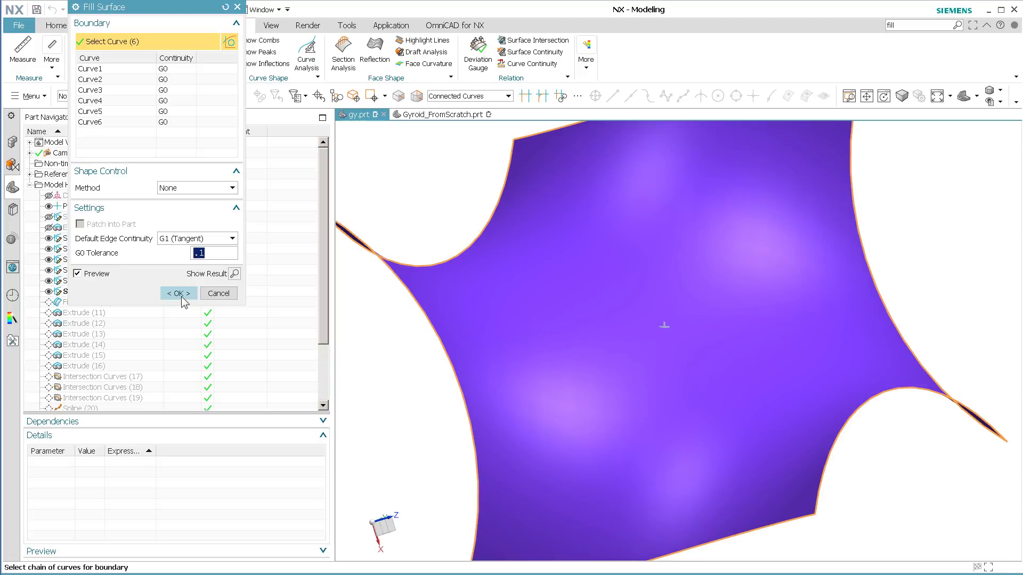
left_click(182, 295)
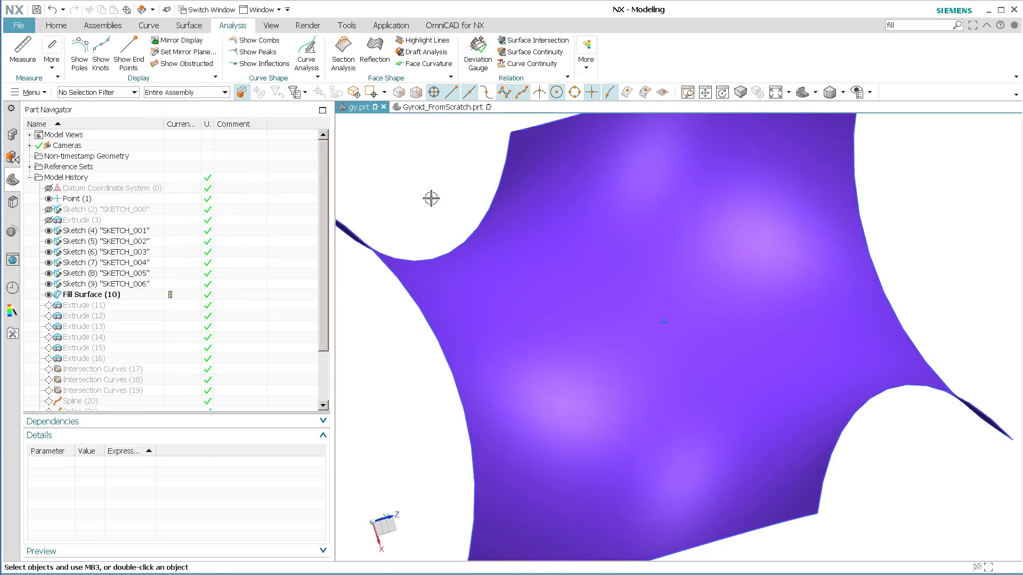
Step: Measure the surface's area and its distance to Point (1), then close Measure
key("ctrl+shift+m")
left_click(637, 338)
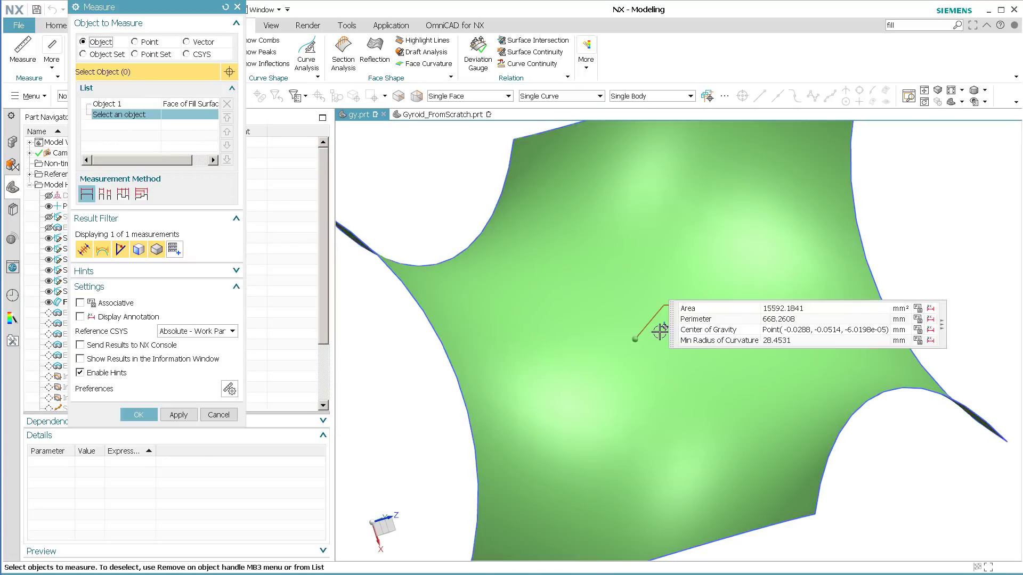
left_click(664, 326)
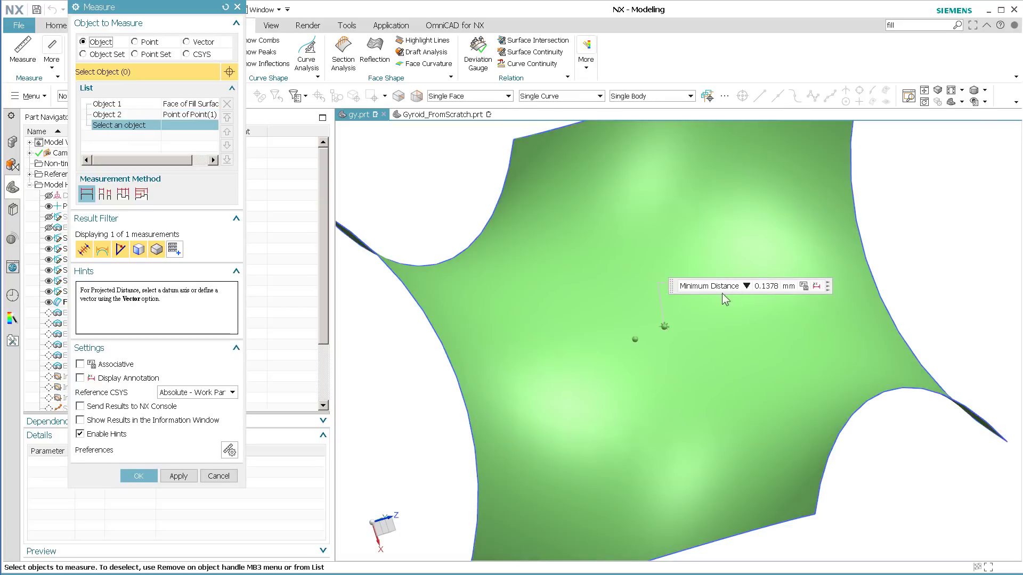
middle_click_drag(568, 422, 659, 395)
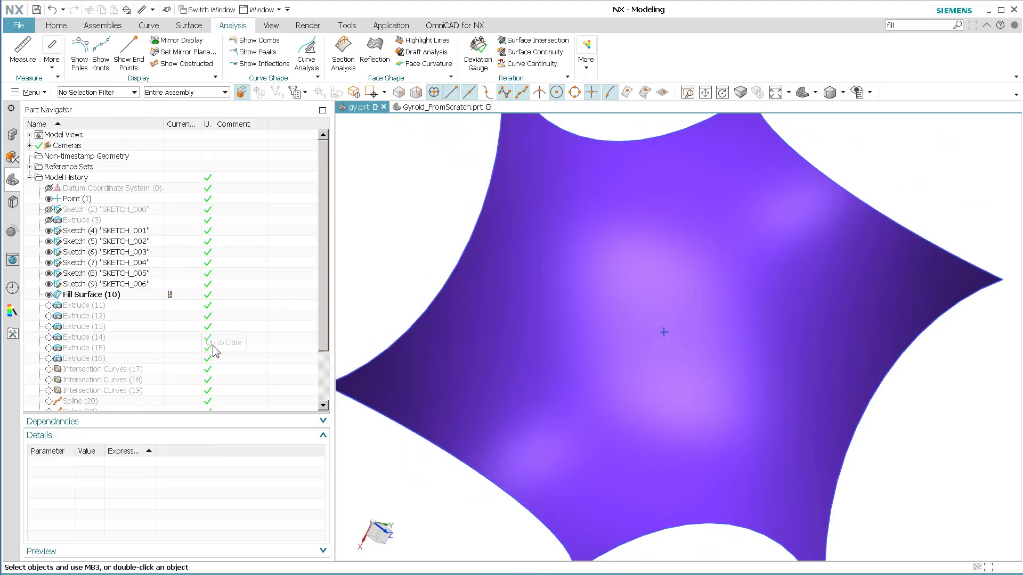
Step: Hide Fill Surface (10), roll forward to Intersection Curves (19) and show Intersection Curves (17)
left_click(48, 296)
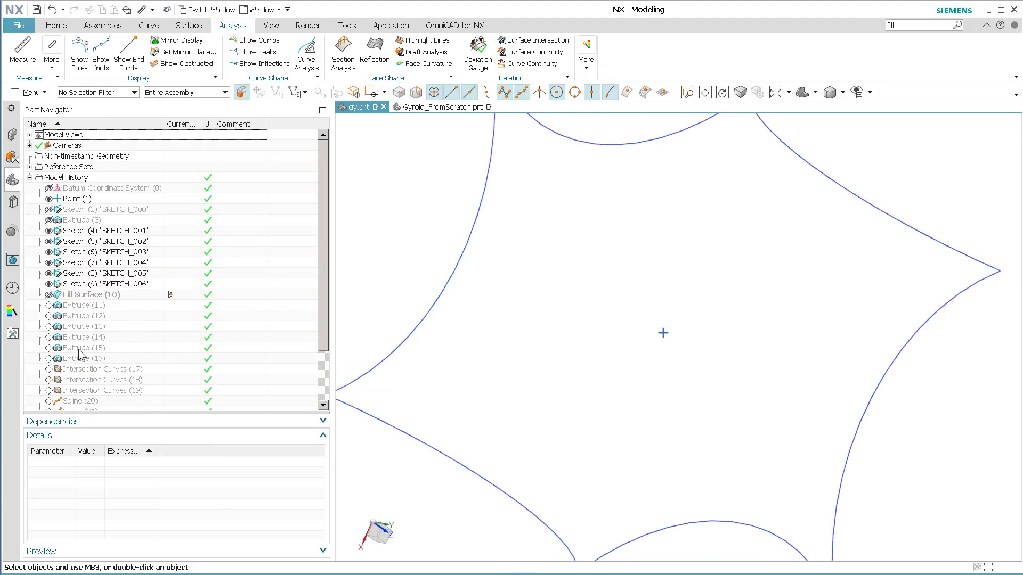
double_click(169, 390)
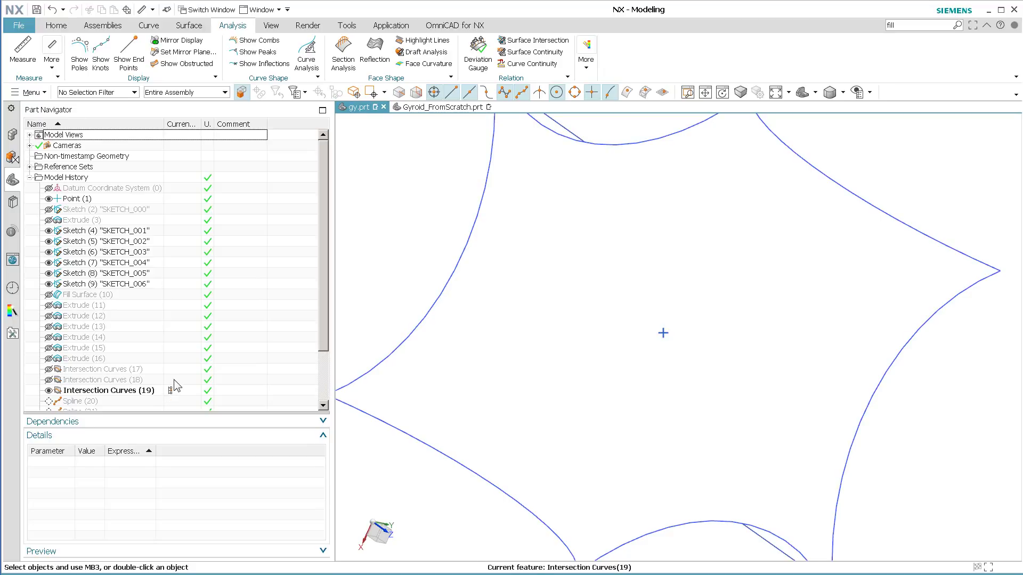
left_click(48, 369)
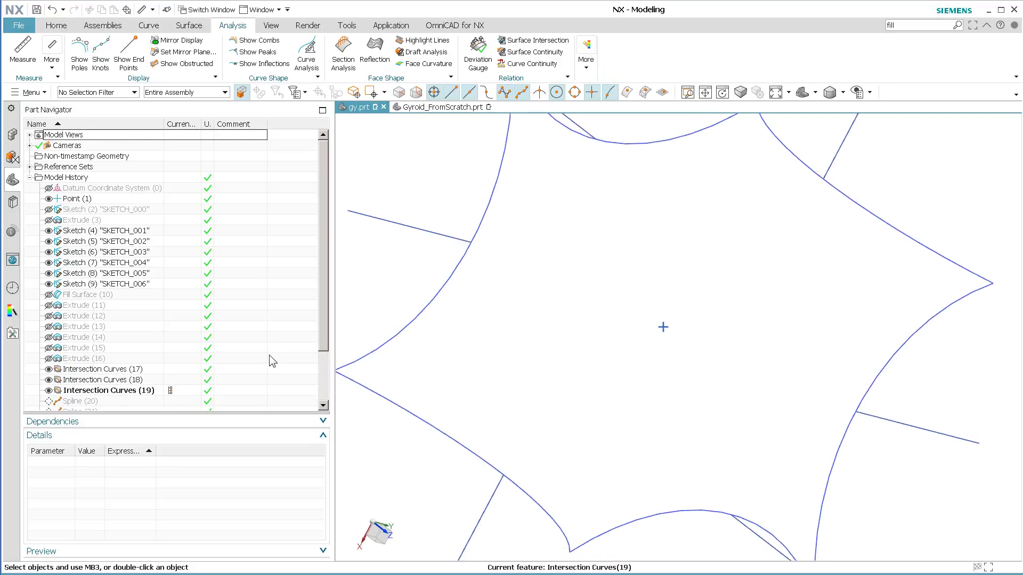
mouse_move(533, 373)
middle_mouse_down()
mouse_move(539, 382)
mouse_move(559, 267)
mouse_move(576, 289)
mouse_move(532, 290)
mouse_move(534, 255)
mouse_move(838, 377)
mouse_move(533, 392)
middle_mouse_up()
left_click(48, 358)
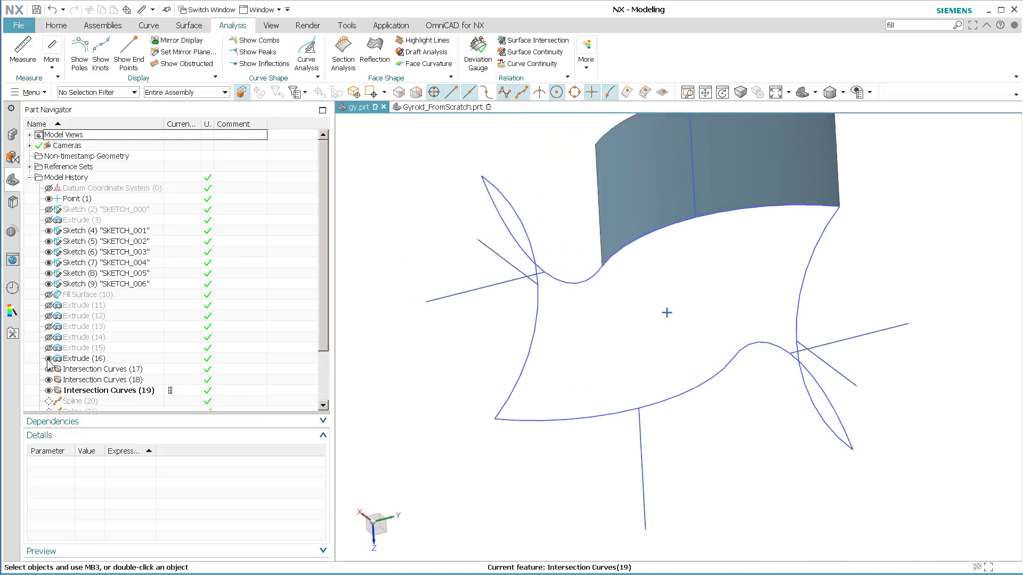
left_click(49, 358)
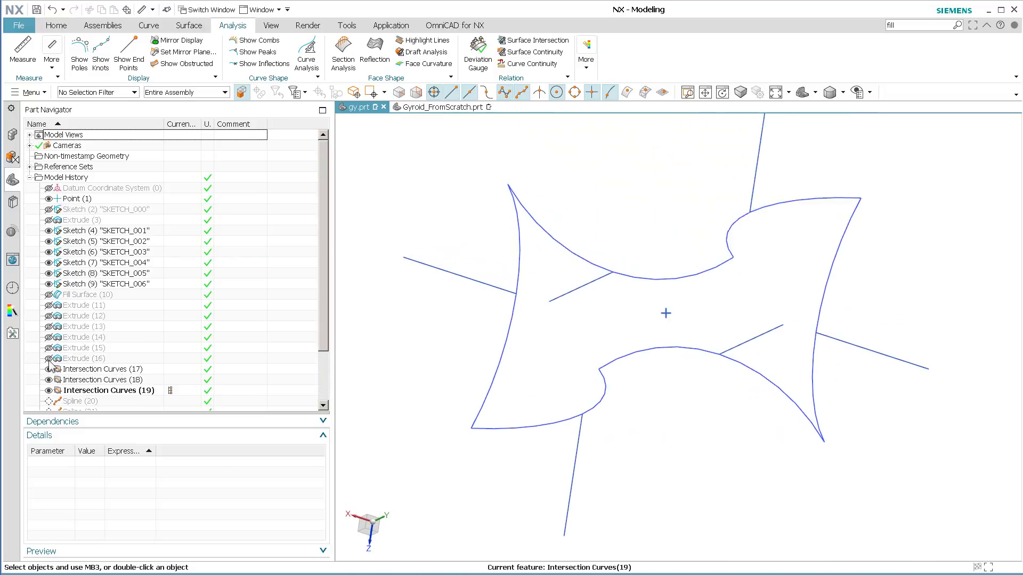
Step: Roll the model history forward to Sketch (25)
left_click(92, 369)
key("Escape")
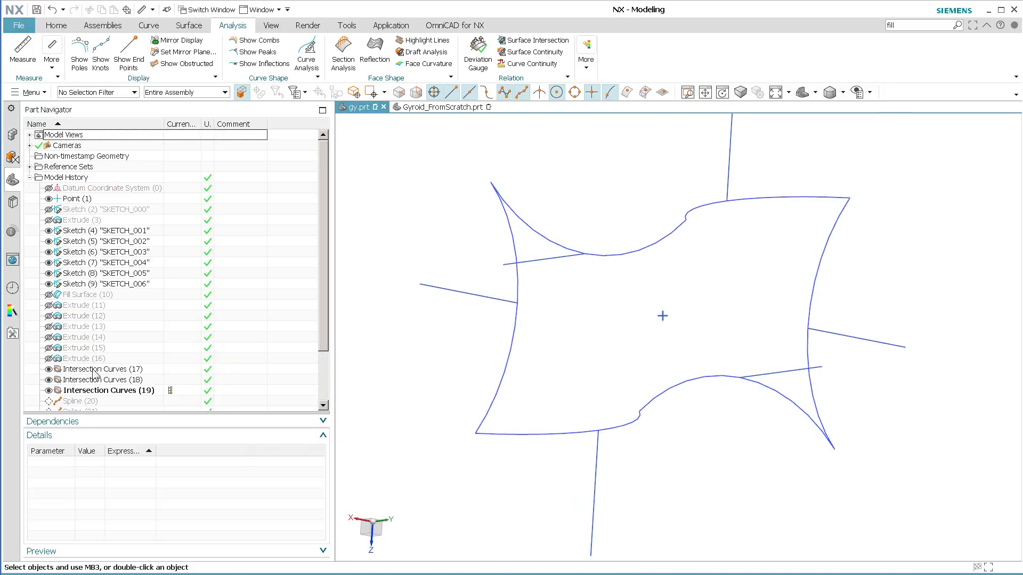
scroll(107, 376, "down", 2)
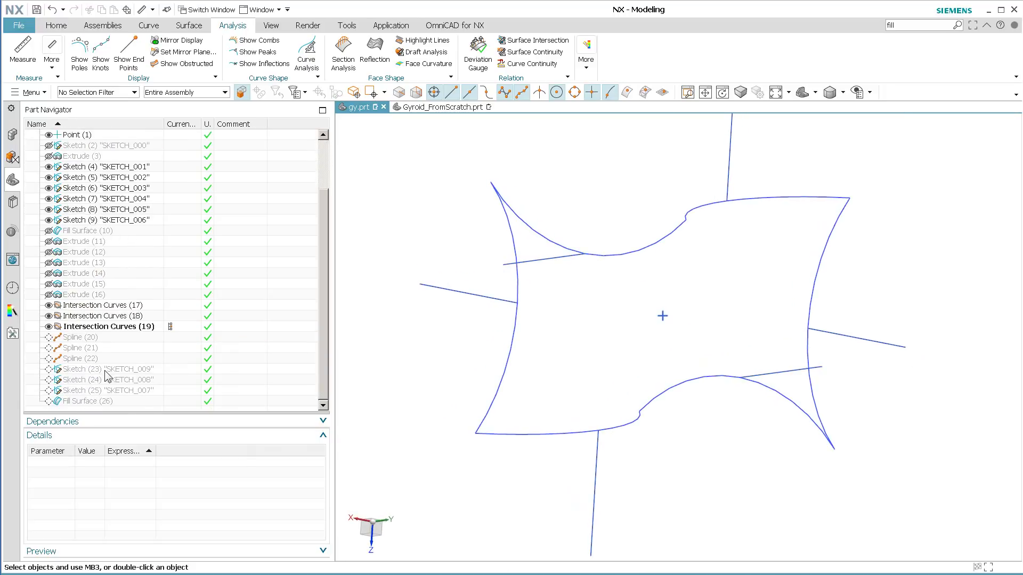
left_click(180, 390)
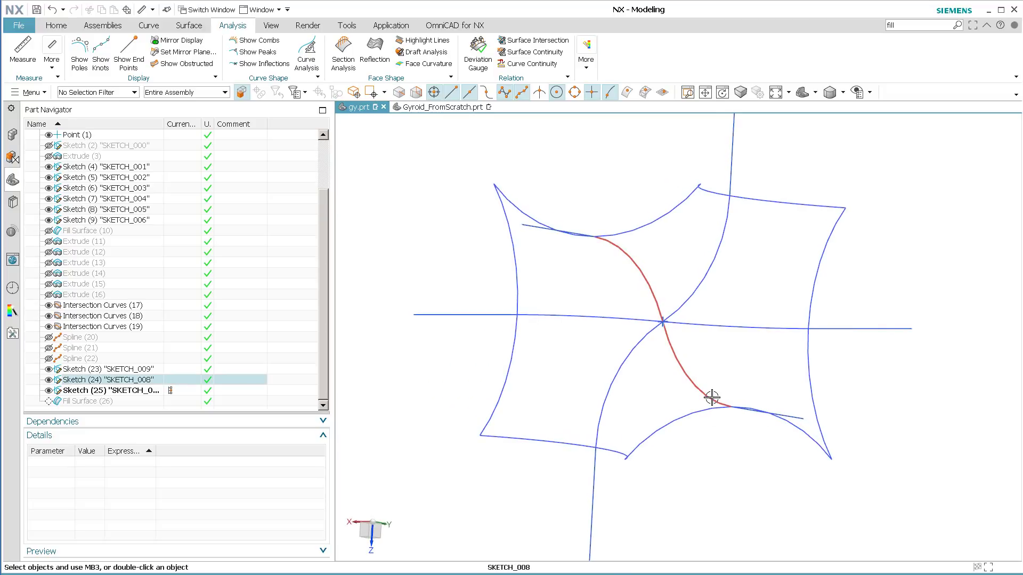
Step: Open SKETCH_008 to inspect it, finish the sketch, and orbit the curves
double_click(698, 383)
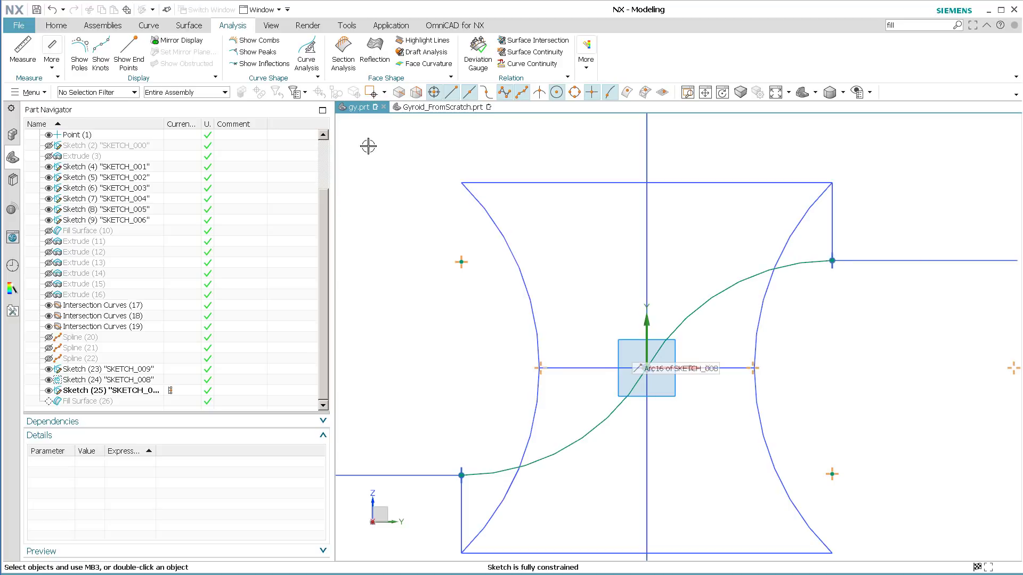
left_click(51, 26)
left_click(44, 53)
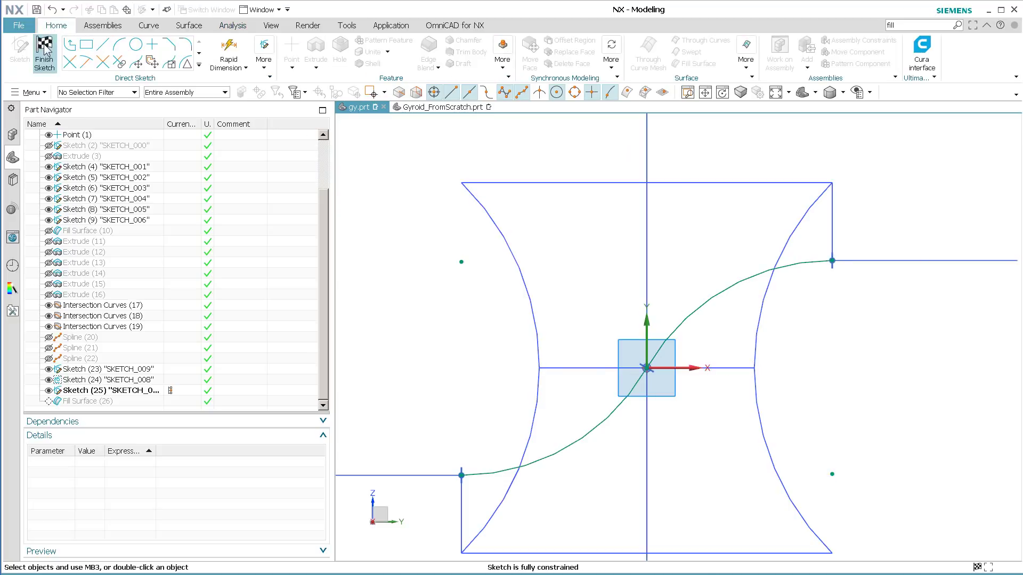
mouse_move(332, 270)
middle_mouse_down()
mouse_move(594, 399)
mouse_move(666, 447)
mouse_move(550, 333)
mouse_move(532, 242)
mouse_move(530, 265)
middle_mouse_up()
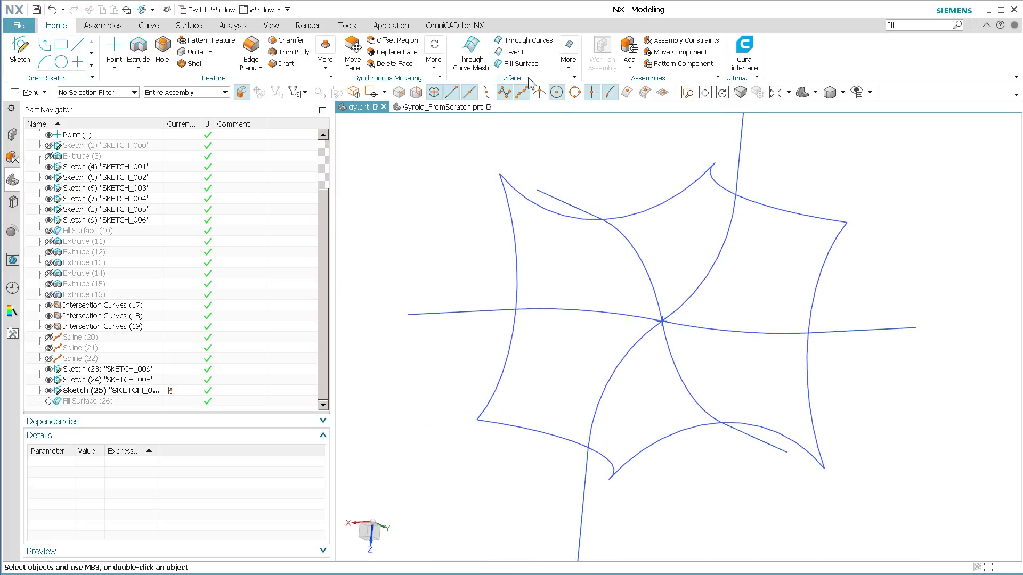
Step: Start a fill surface on the six-arc boundary chain with 0.1 G0 tolerance, hiding Intersection Curves 17–19
left_click(519, 64)
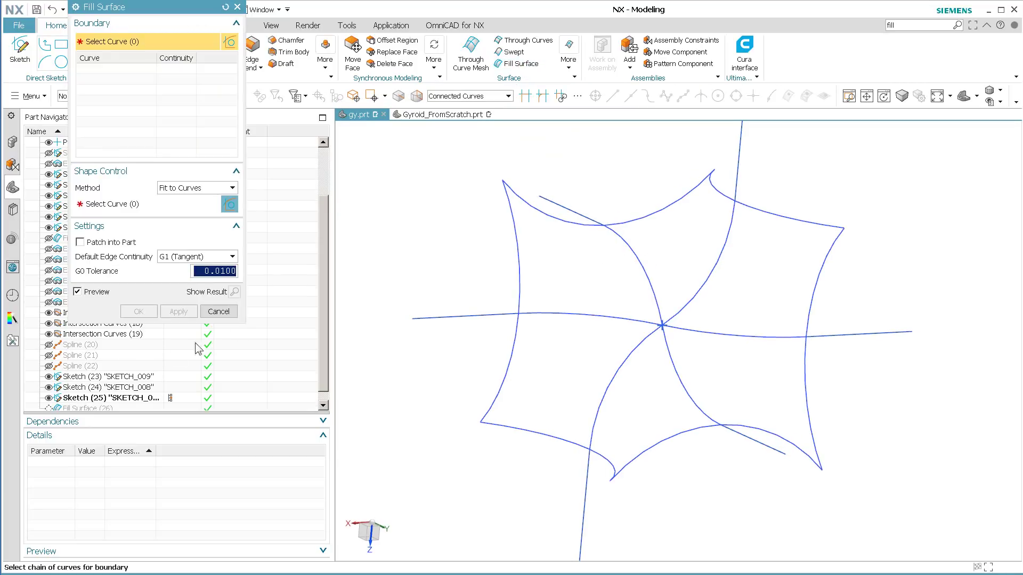
left_click(49, 334)
left_click(49, 324)
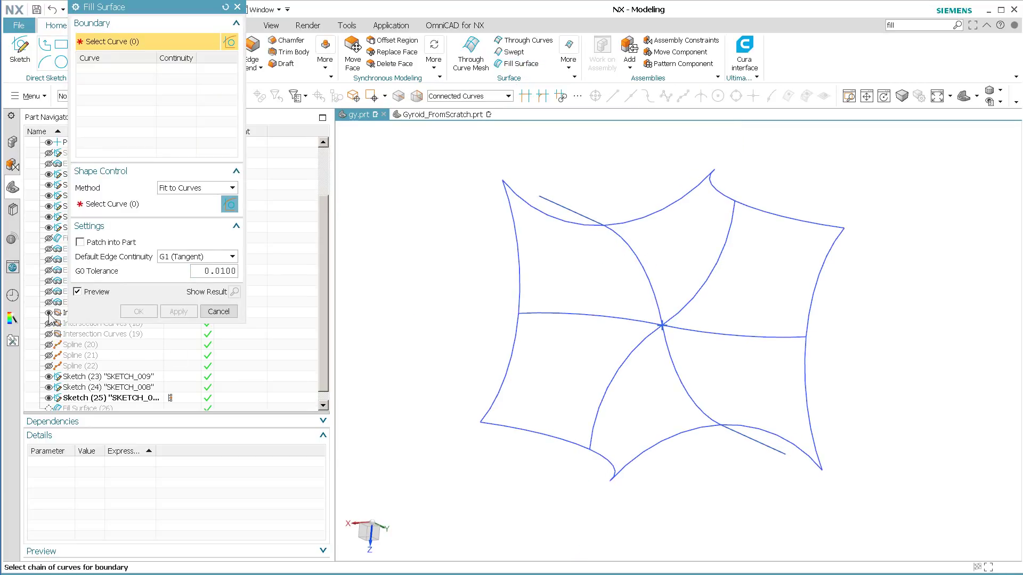
left_click(49, 313)
middle_click_drag(456, 287, 464, 319)
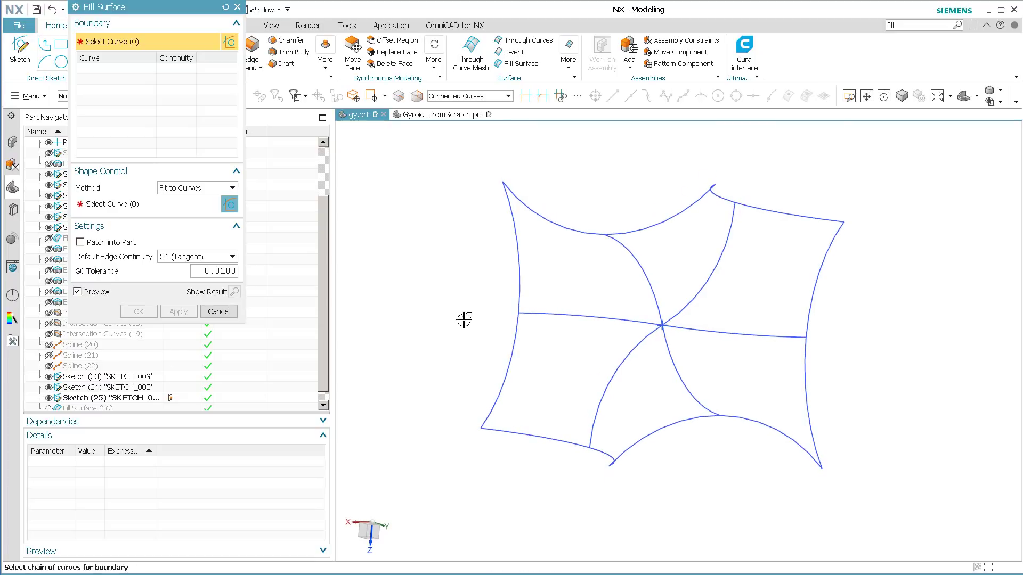
left_click(558, 218)
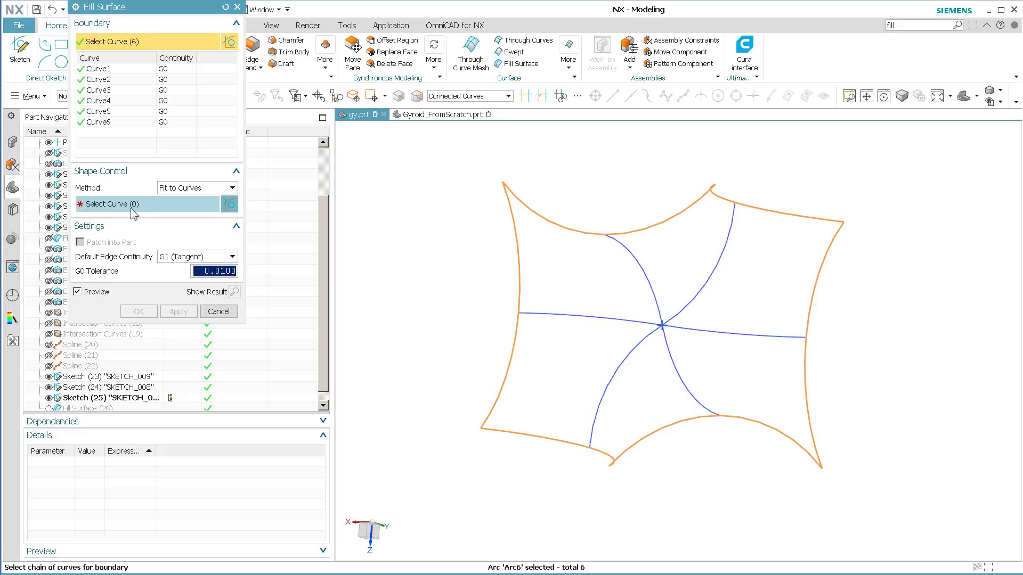
type(".1")
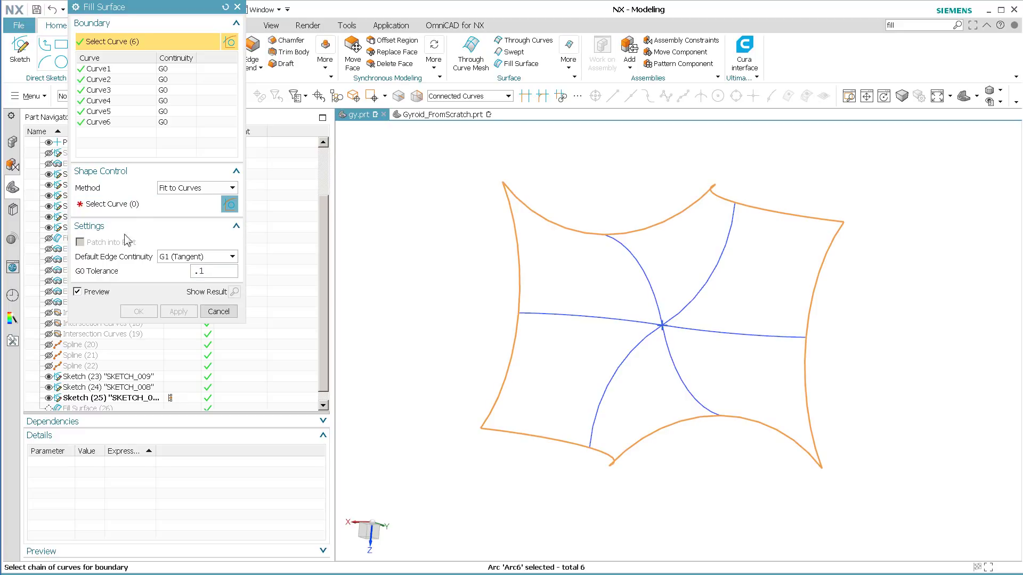
Step: Fit the surface to four centre curves and create it
left_click(129, 206)
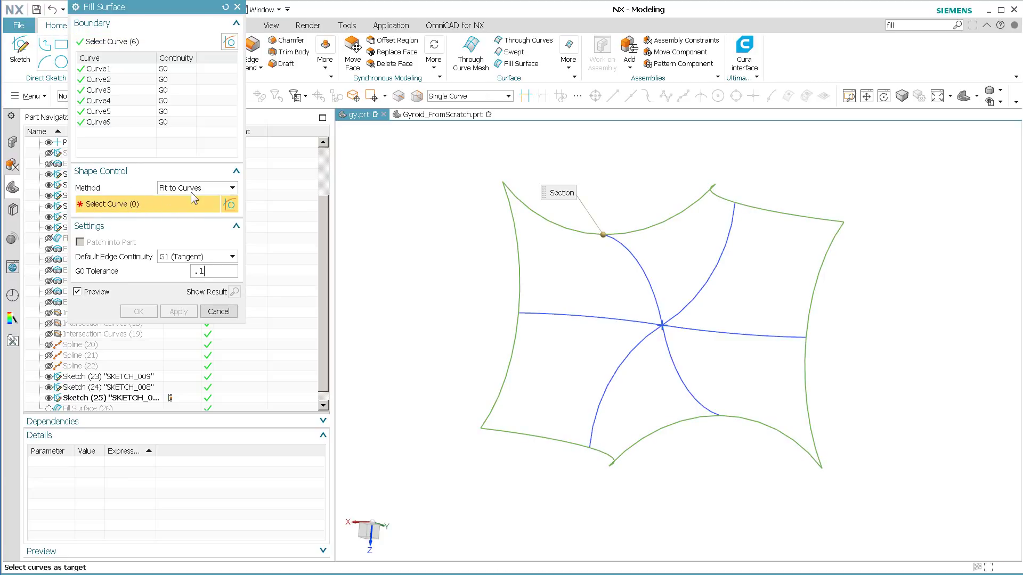
left_click(582, 318)
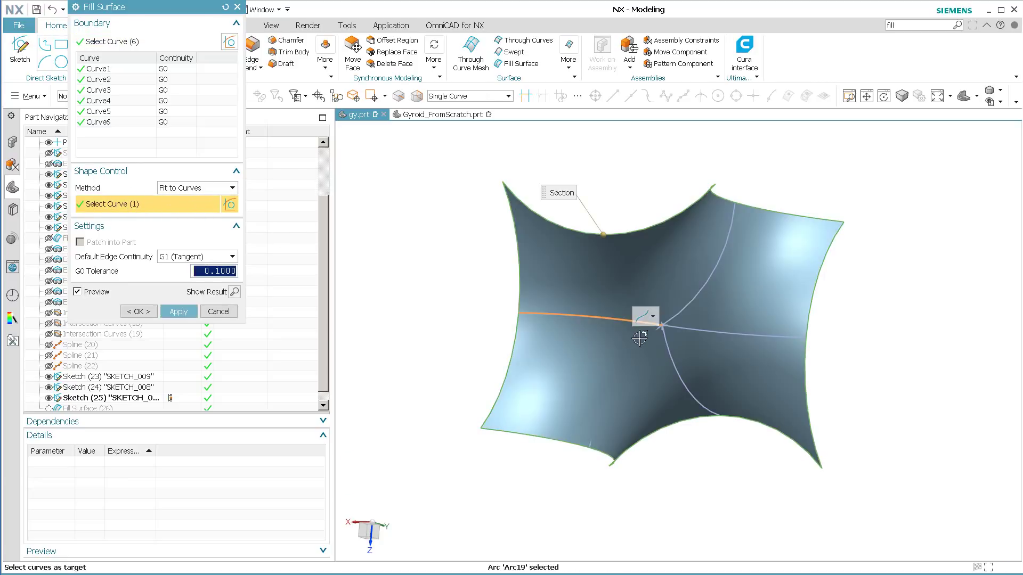
left_click(686, 327)
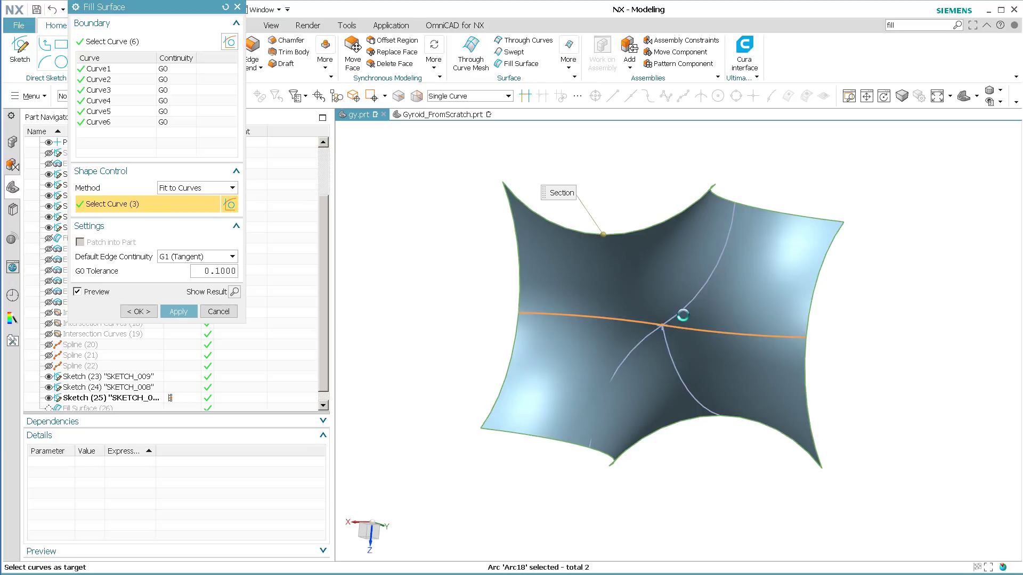
left_click(647, 335)
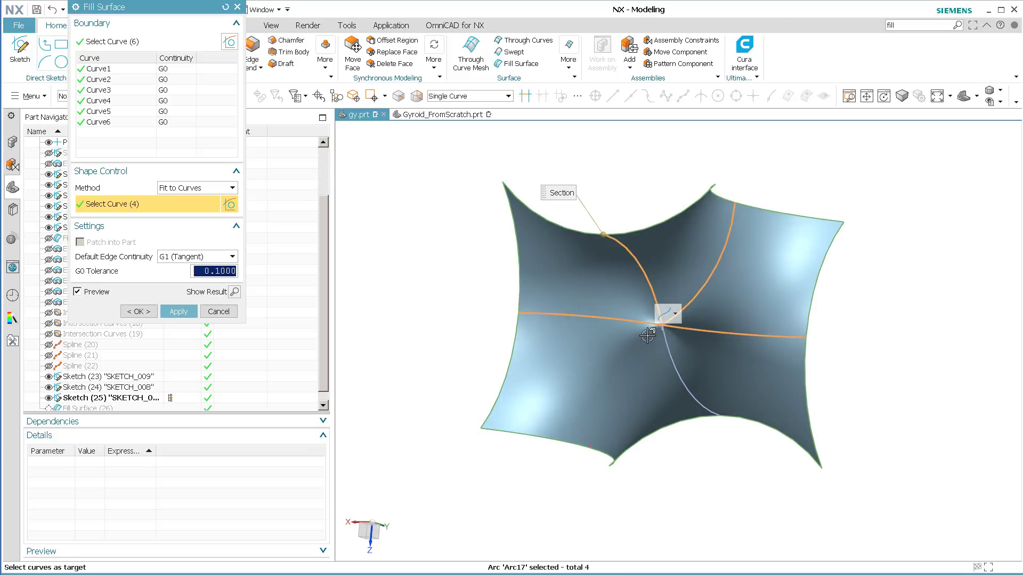
left_click(650, 343)
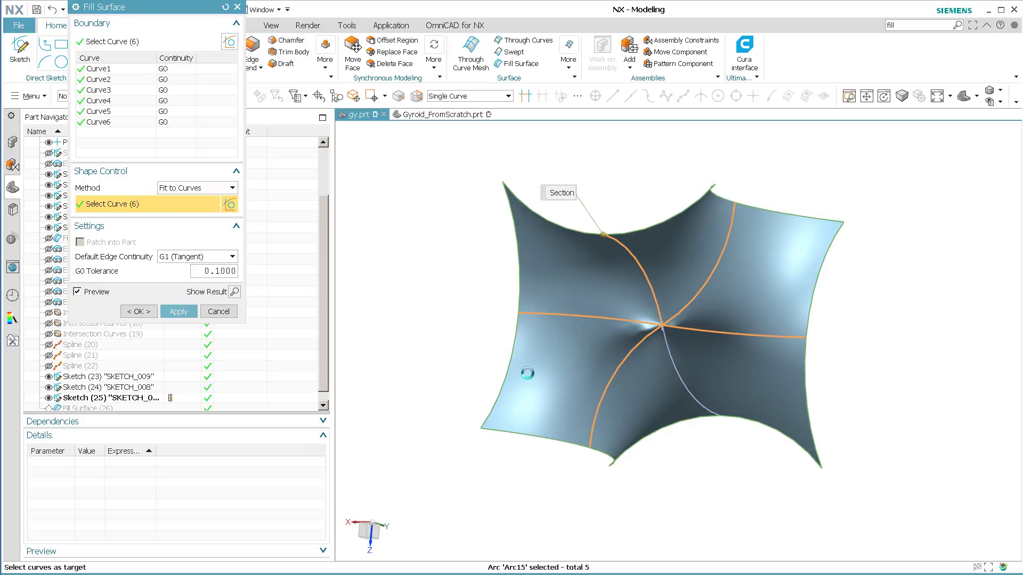
left_click(139, 312)
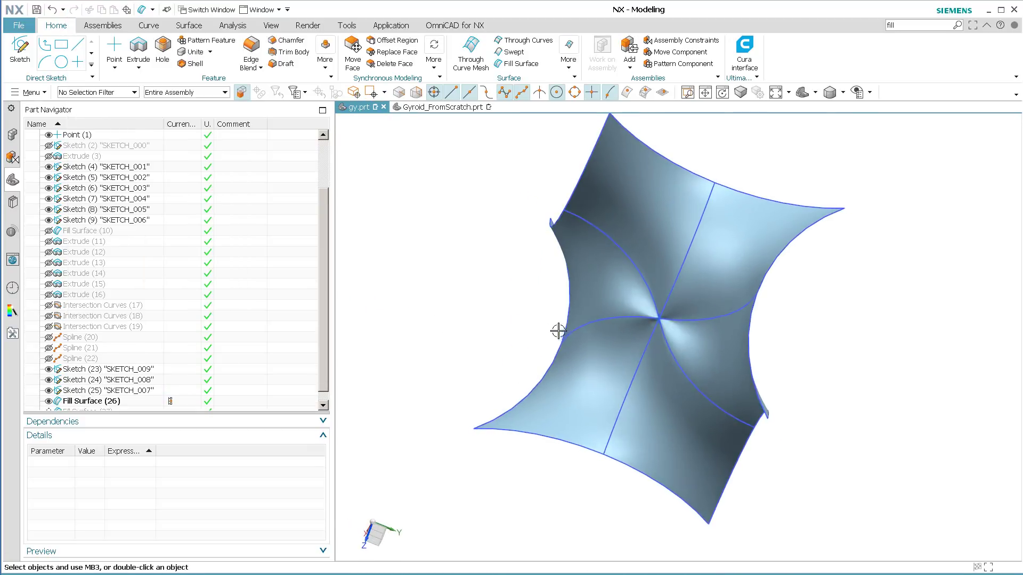
Step: Confirm Fill Surface (26) with MB2 and orbit around the new surface
middle_click_drag(557, 327, 734, 189)
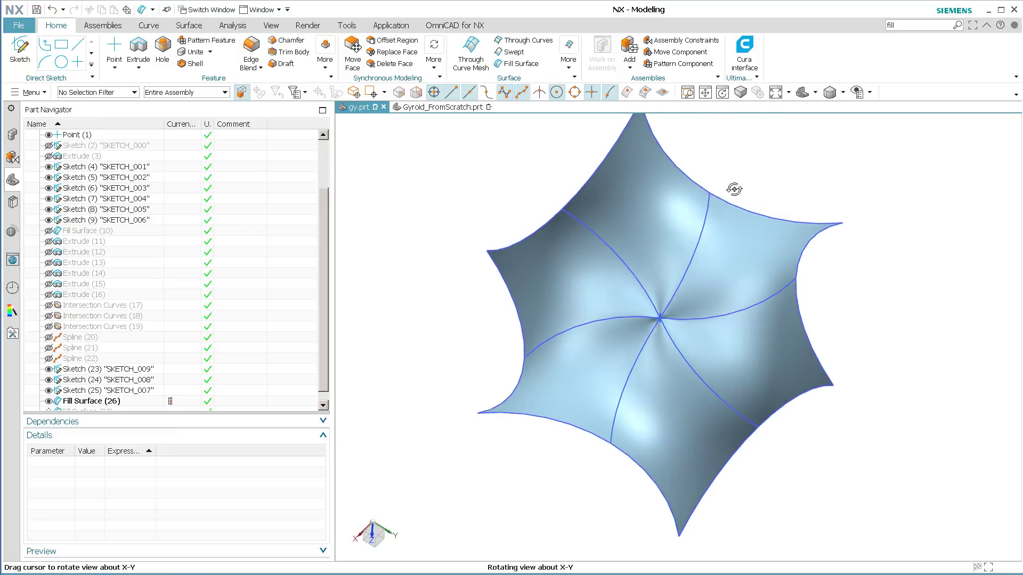
double_click(678, 234)
middle_click(397, 303)
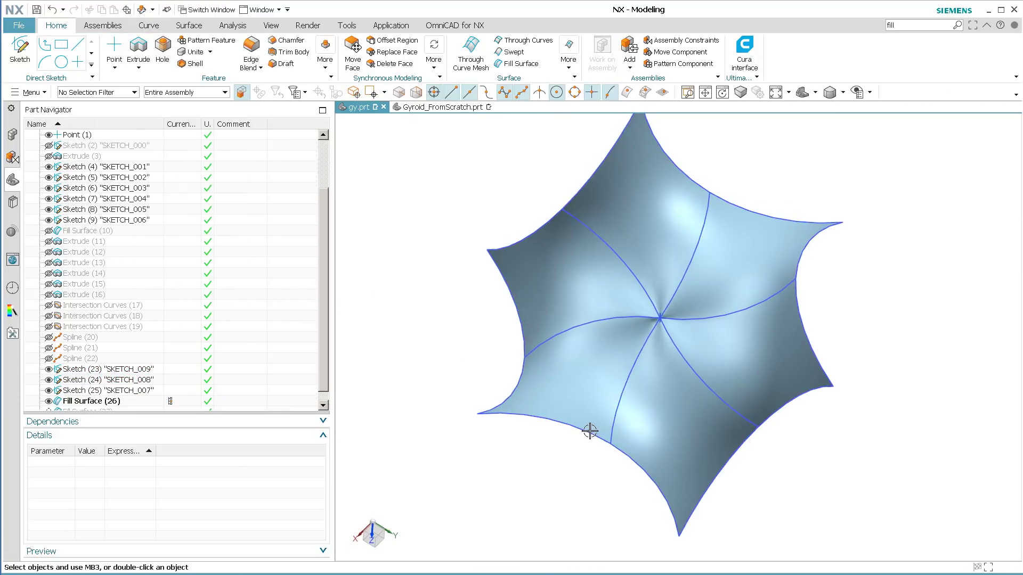
middle_click_drag(589, 431, 494, 263)
scroll(612, 324, "down", 5)
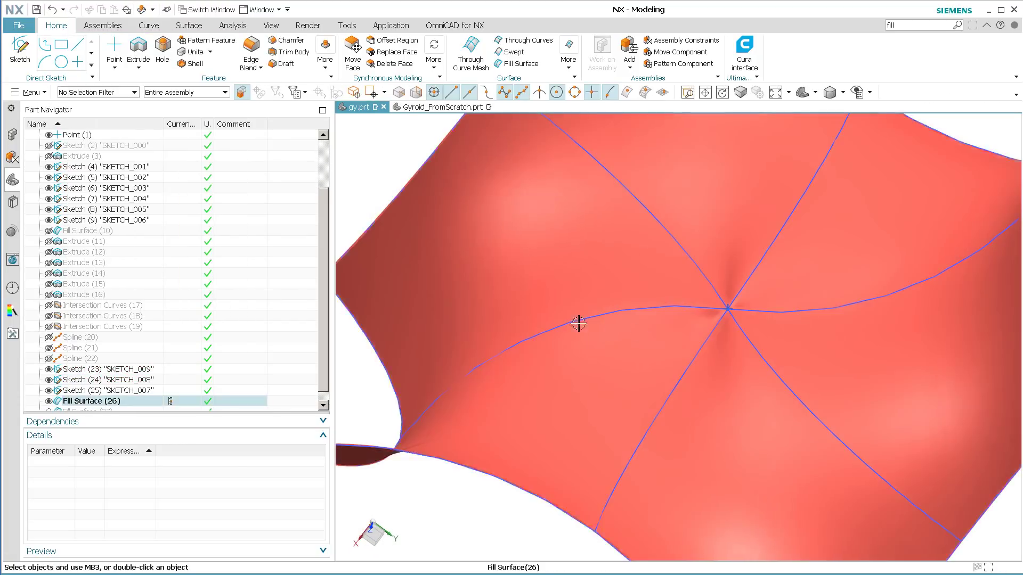
middle_click_drag(578, 321, 594, 336)
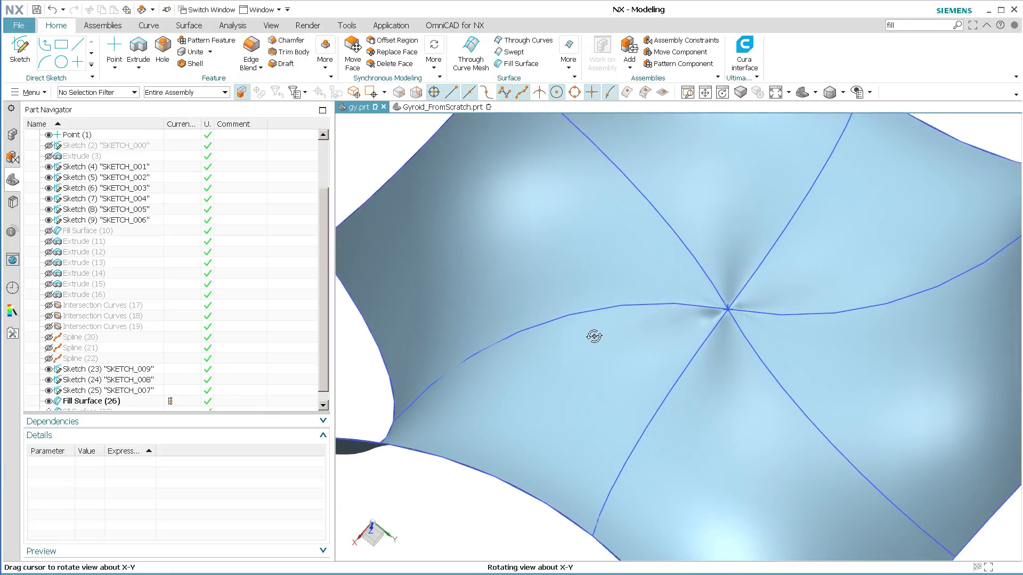
scroll(598, 347, "up", 3)
middle_click_drag(682, 384, 563, 241)
Step: Inspect the twisted six-lobed surface from several angles, briefly selecting it and zooming out
middle_click_drag(742, 384, 879, 399)
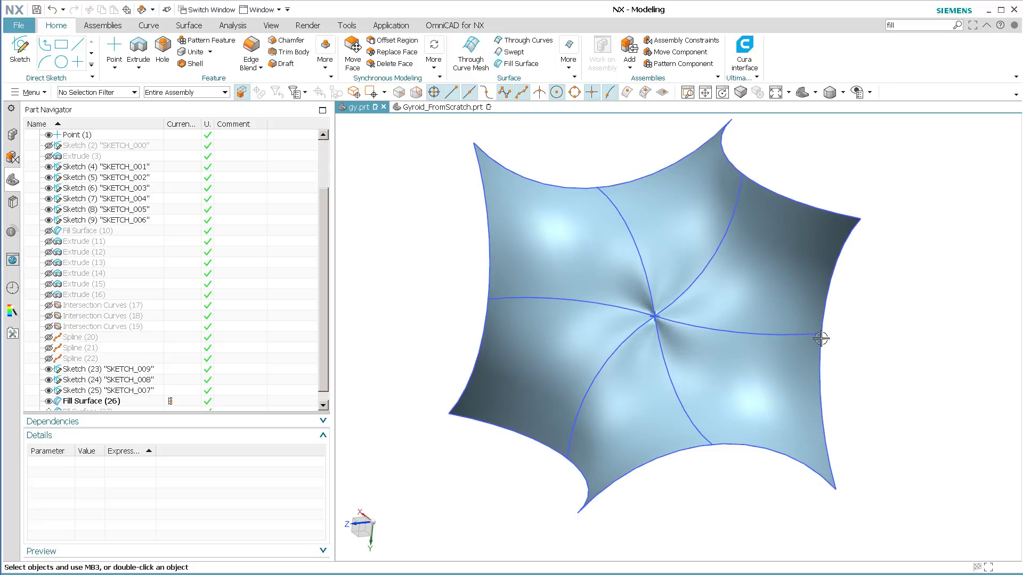
middle_click_drag(453, 326, 418, 281)
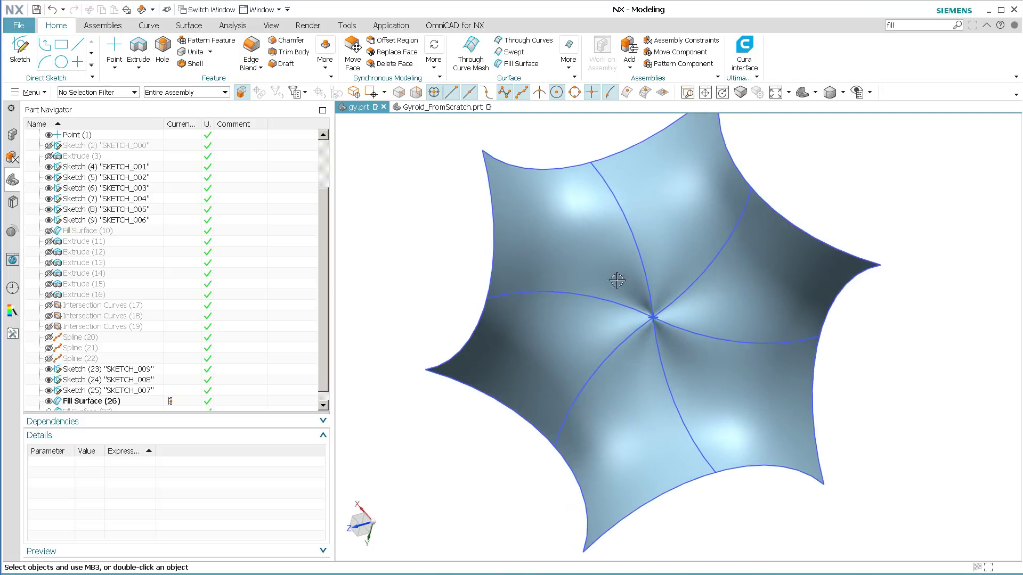
middle_click_drag(639, 283, 702, 322)
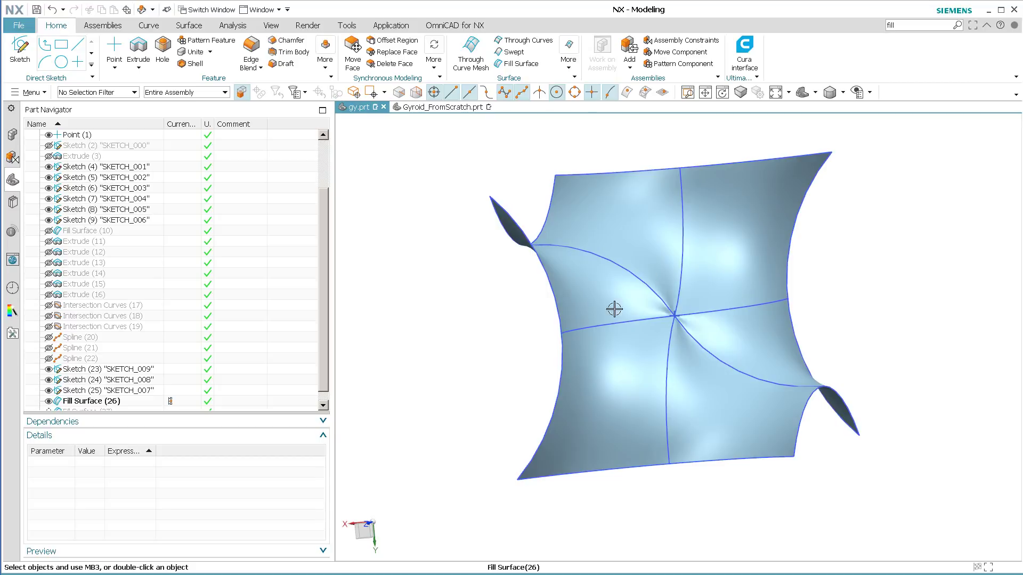
middle_click_drag(649, 283, 700, 271)
scroll(678, 315, "up", 3)
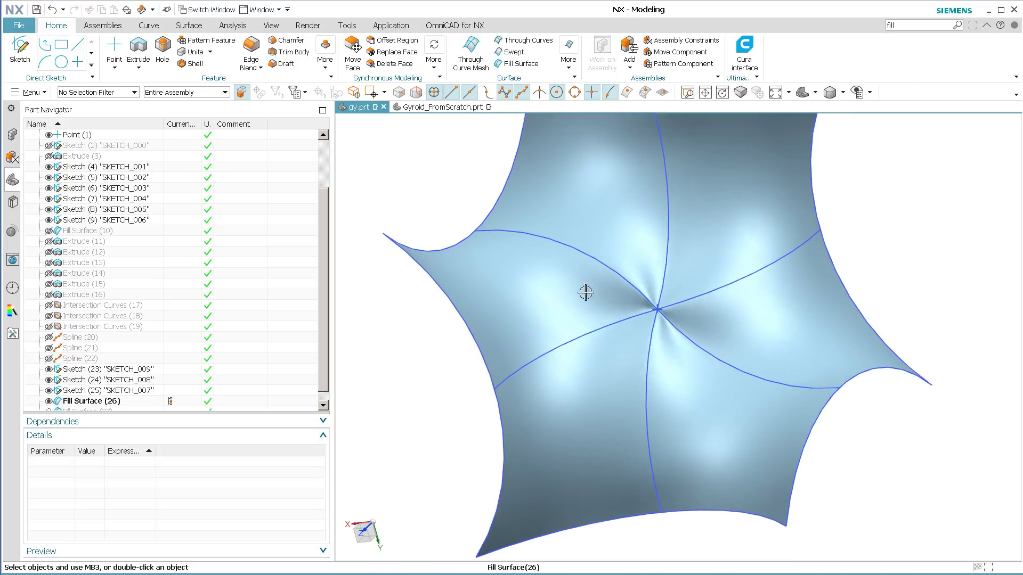
left_click(701, 286)
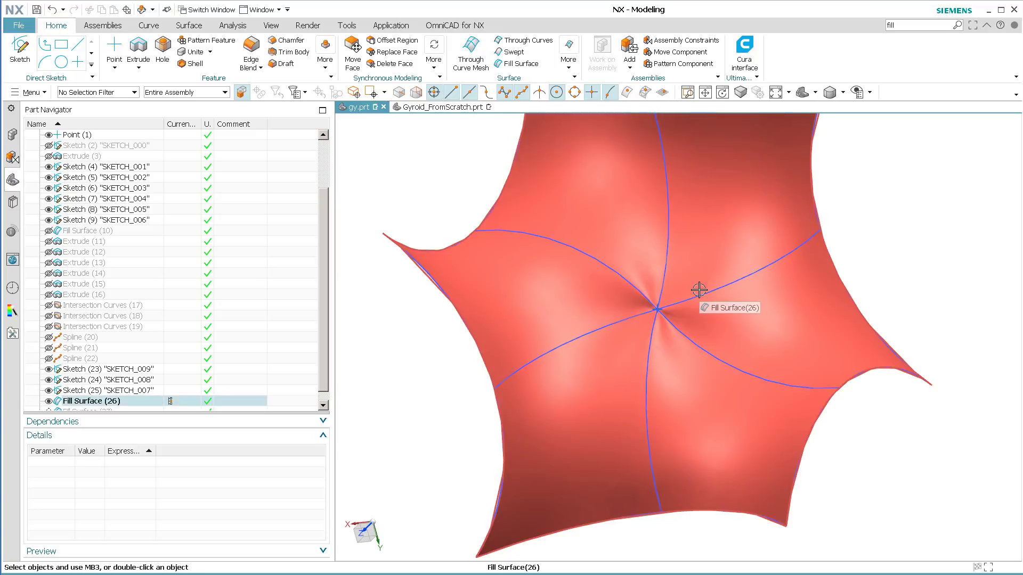
key("Escape")
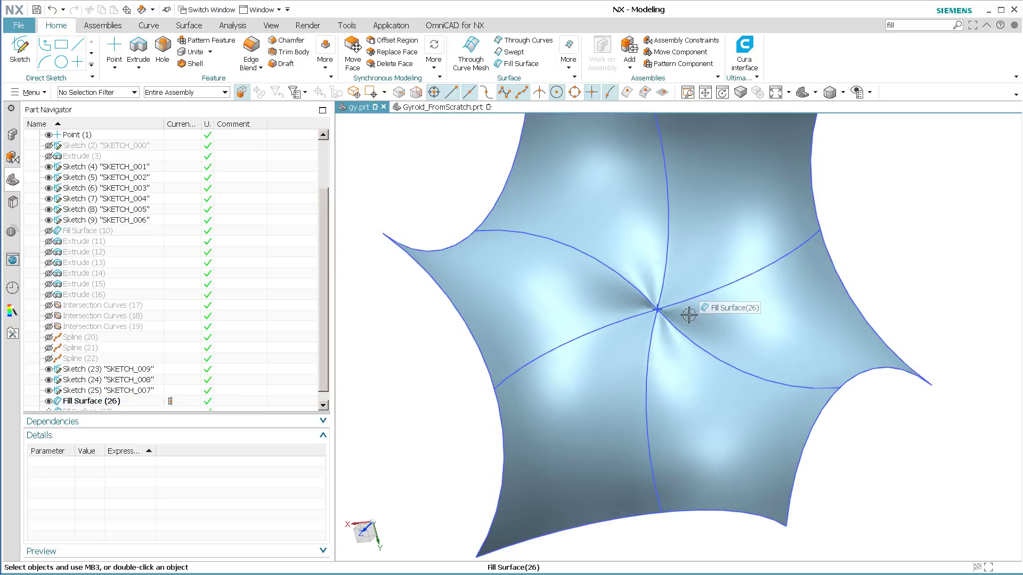
middle_click_drag(711, 310, 434, 390)
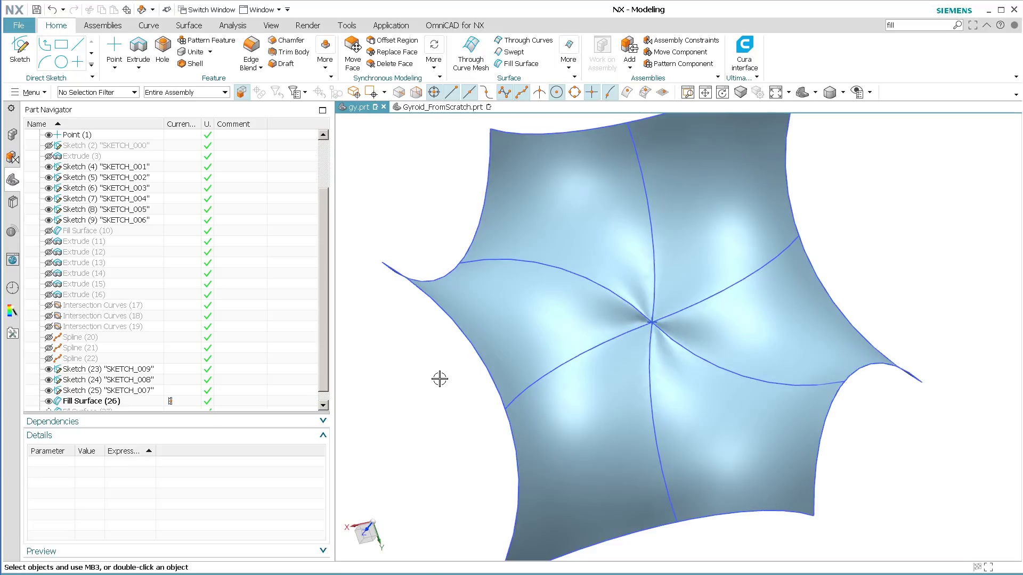
scroll(440, 379, "down", 3)
scroll(327, 340, "down", 1)
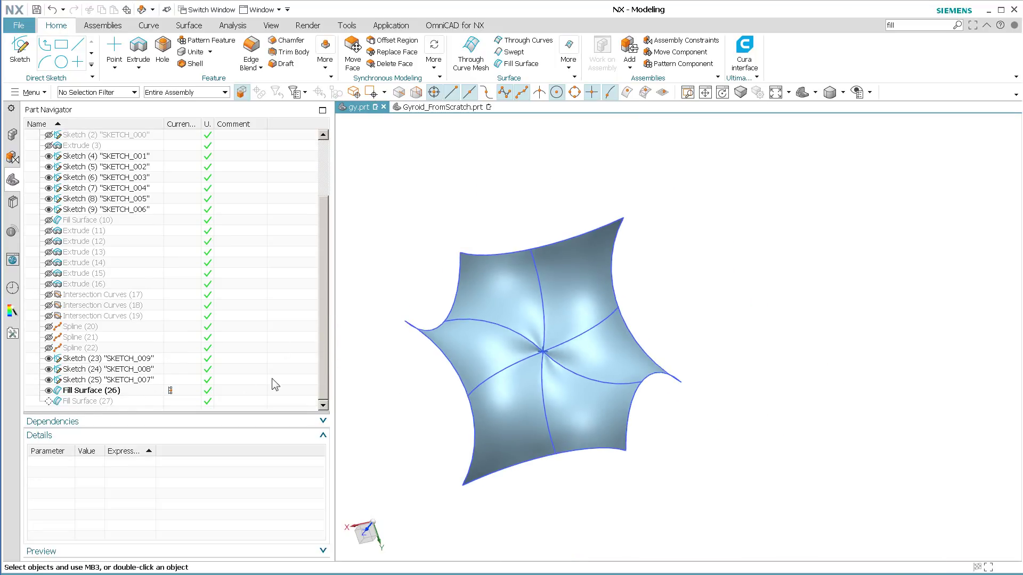
Step: Make Fill Surface (27) current, hide Fill Surface (26) and fit the view
middle_click_drag(274, 384, 351, 390)
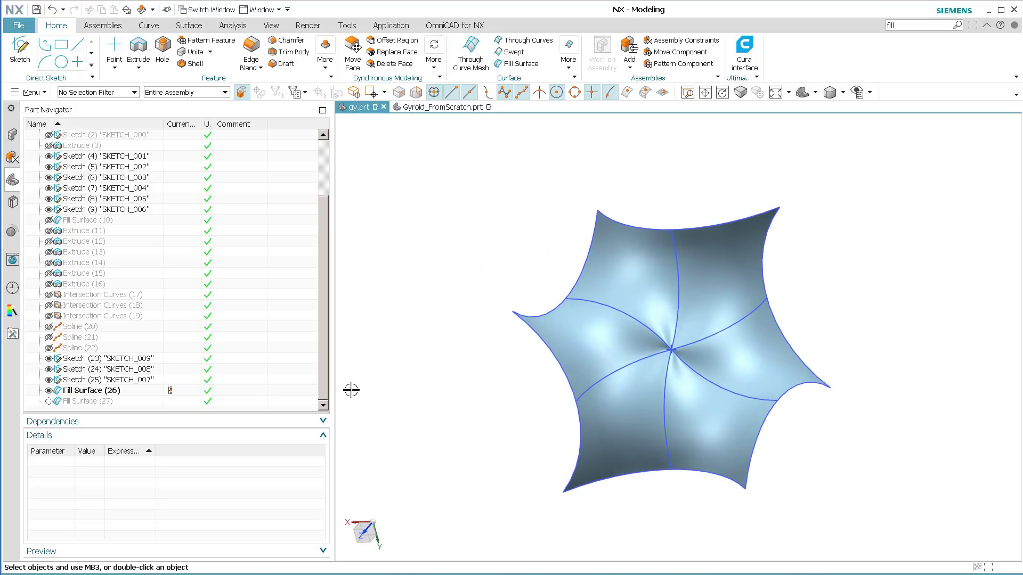
left_click(171, 401)
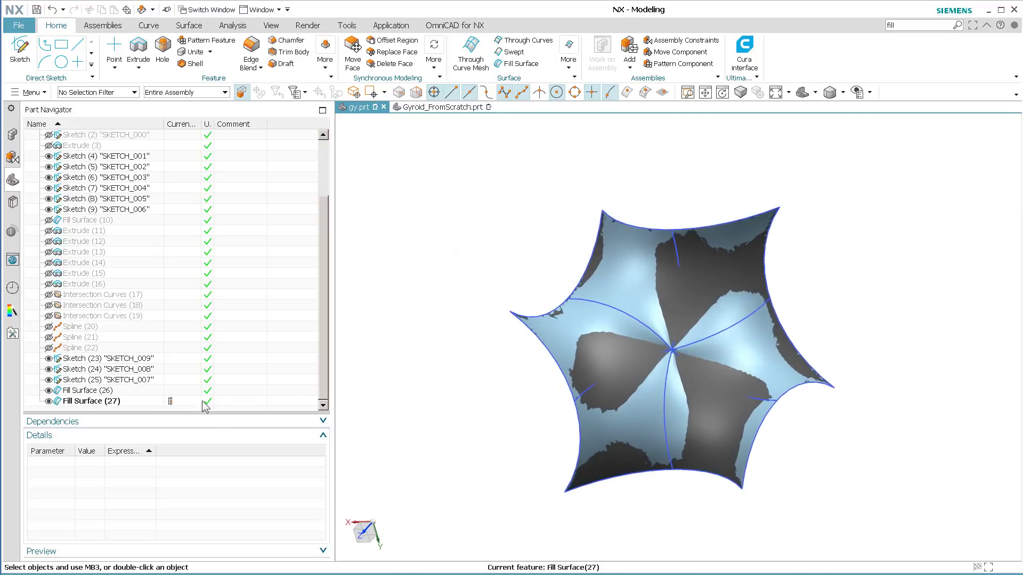
left_click(49, 393)
key("ctrl+f")
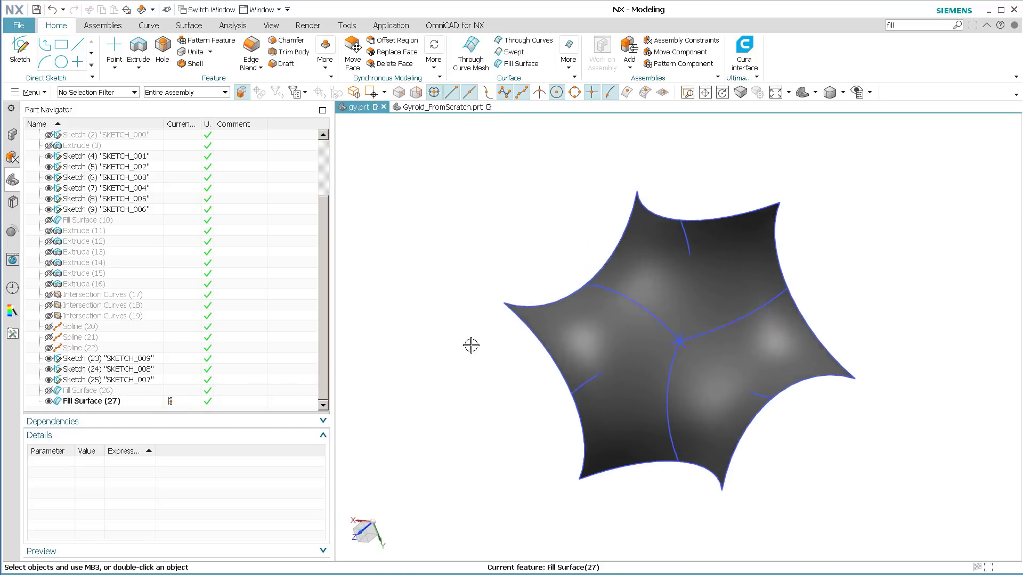
middle_click_drag(363, 434, 357, 361)
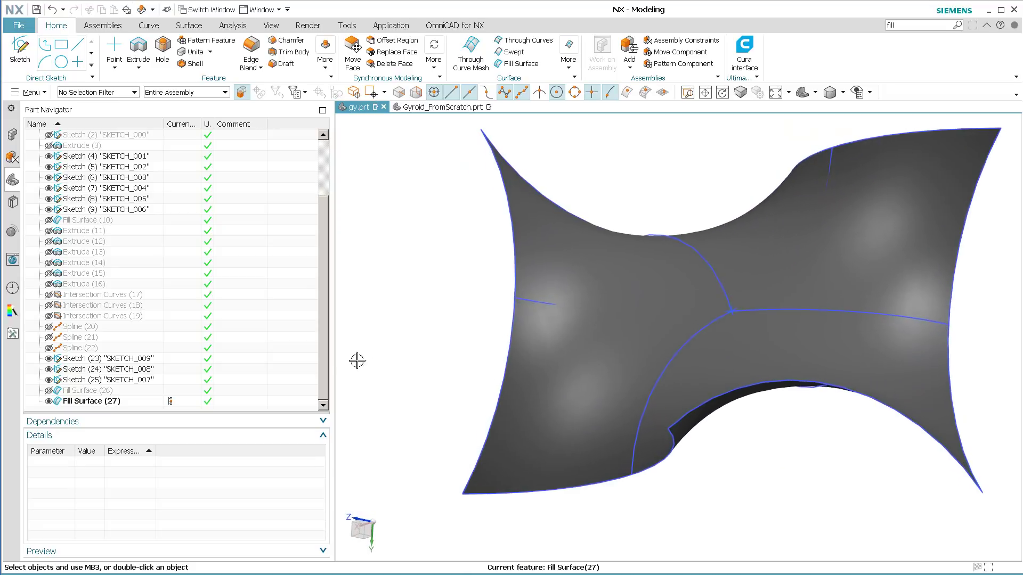
Step: Hide Sketches 23–25 and show Spline (22) across the surface
left_click(49, 379)
left_click(48, 369)
left_click(49, 358)
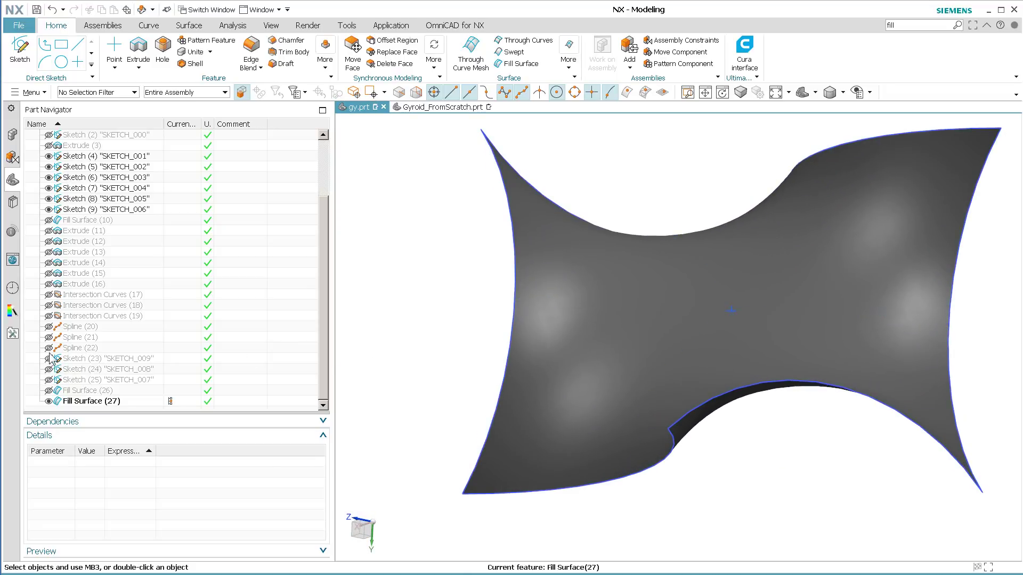
left_click(49, 348)
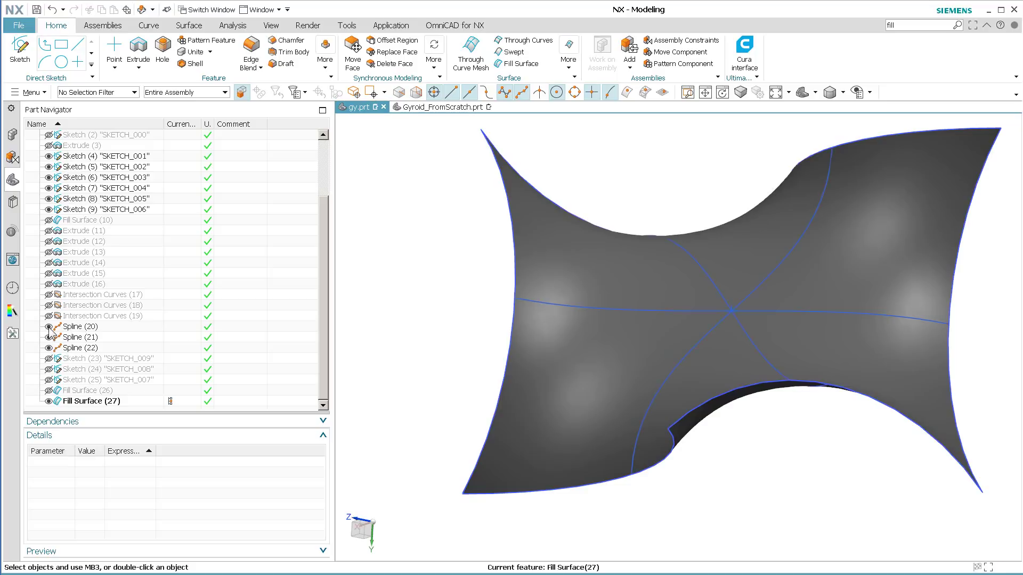
middle_click_drag(532, 407, 585, 413)
Step: Hide Fill Surface (27), re-apply Spline (22) unchanged, then show Fill Surface (27) again
left_click(48, 401)
middle_click_drag(341, 399, 630, 478)
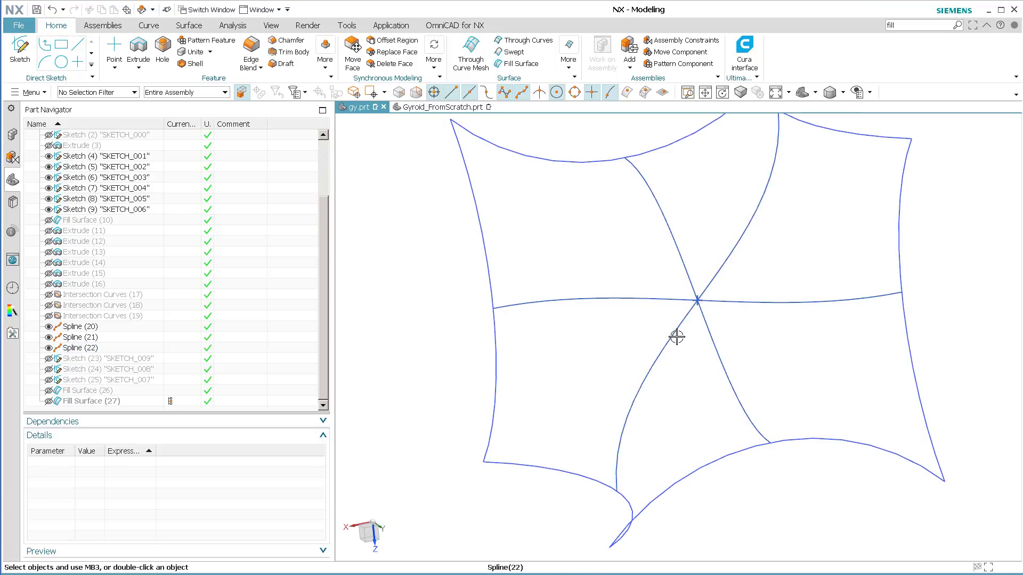
double_click(690, 383)
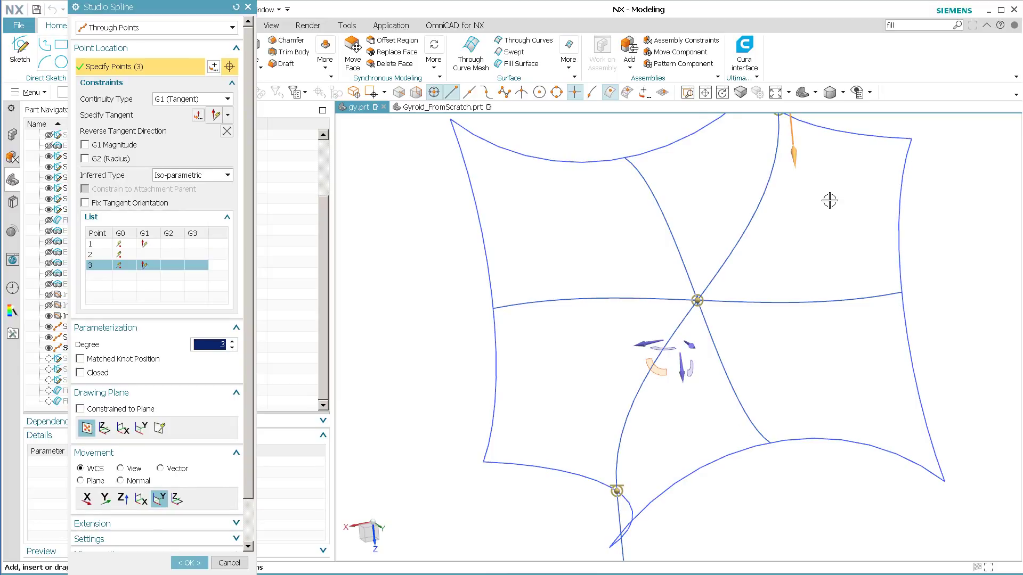
middle_click_drag(829, 201, 821, 241, "shift")
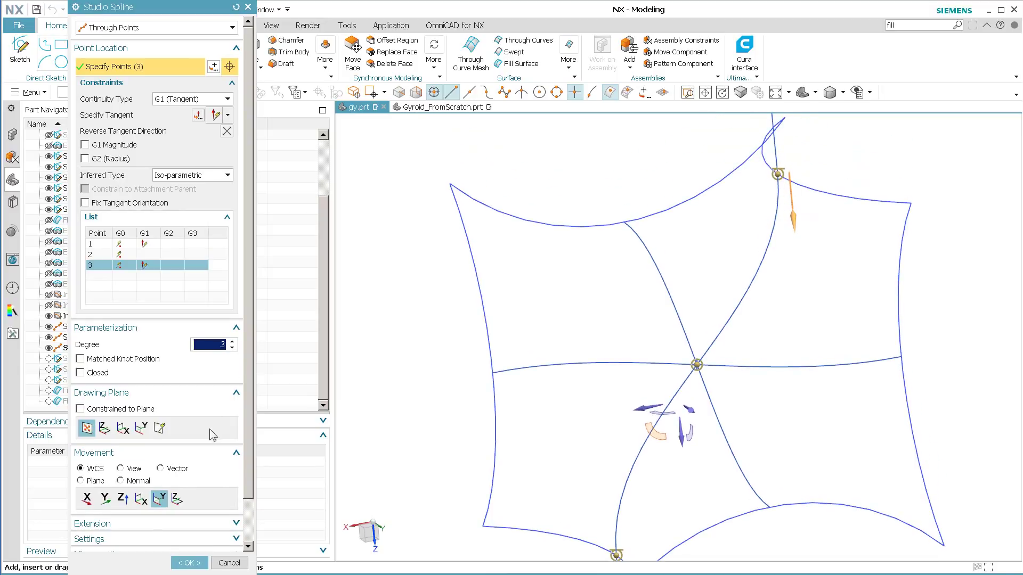
left_click(229, 563)
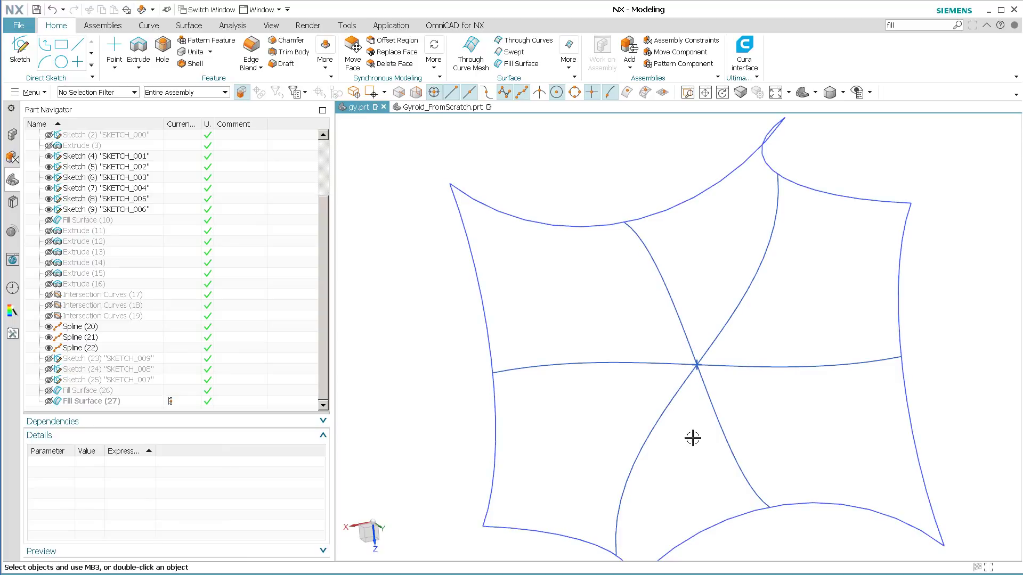
left_click(48, 402)
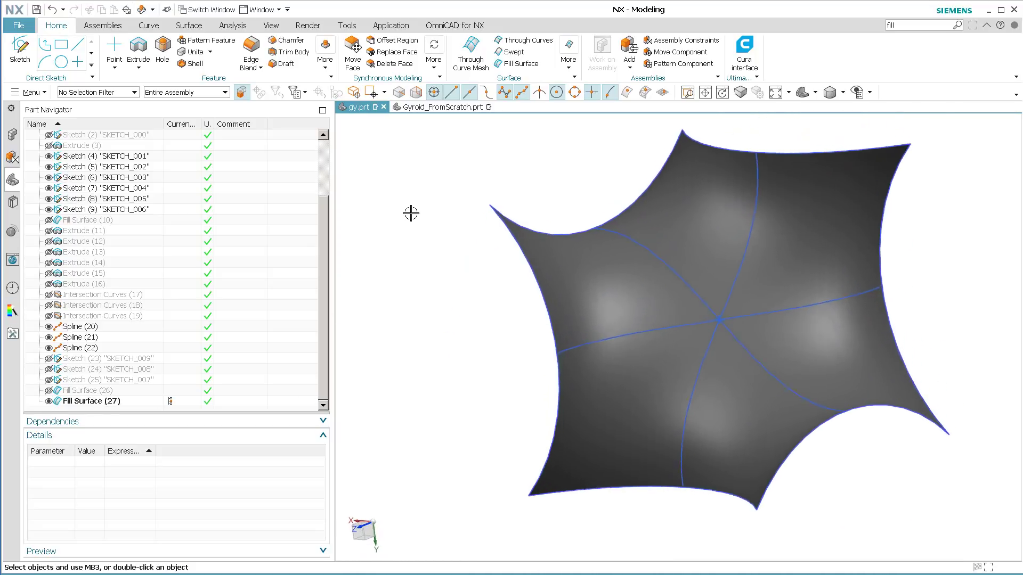
Step: Re-apply Fill Surface (27) and measure its 0.0009 mm minimum distance to Point (1)
double_click(112, 401)
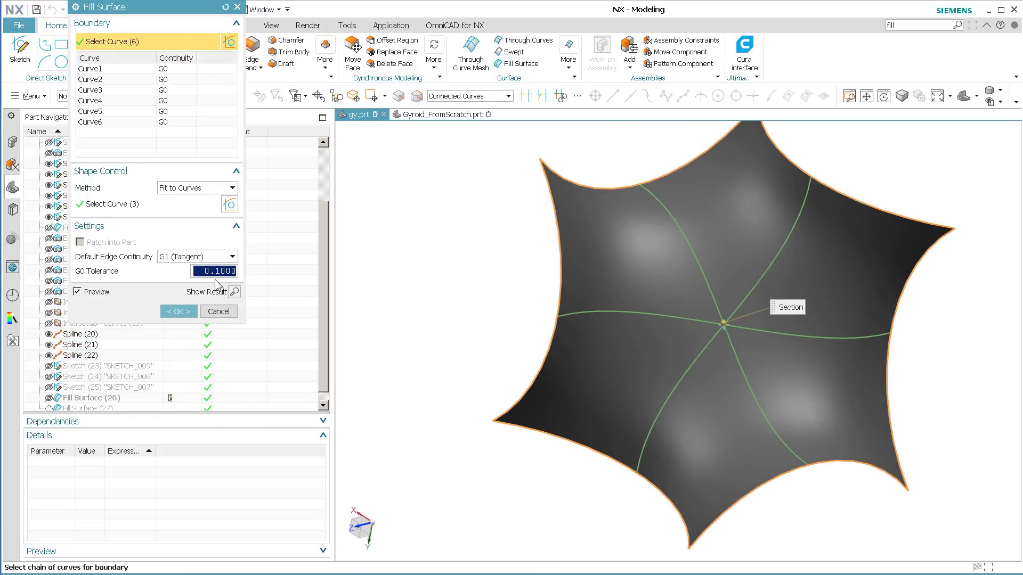
middle_click(429, 260)
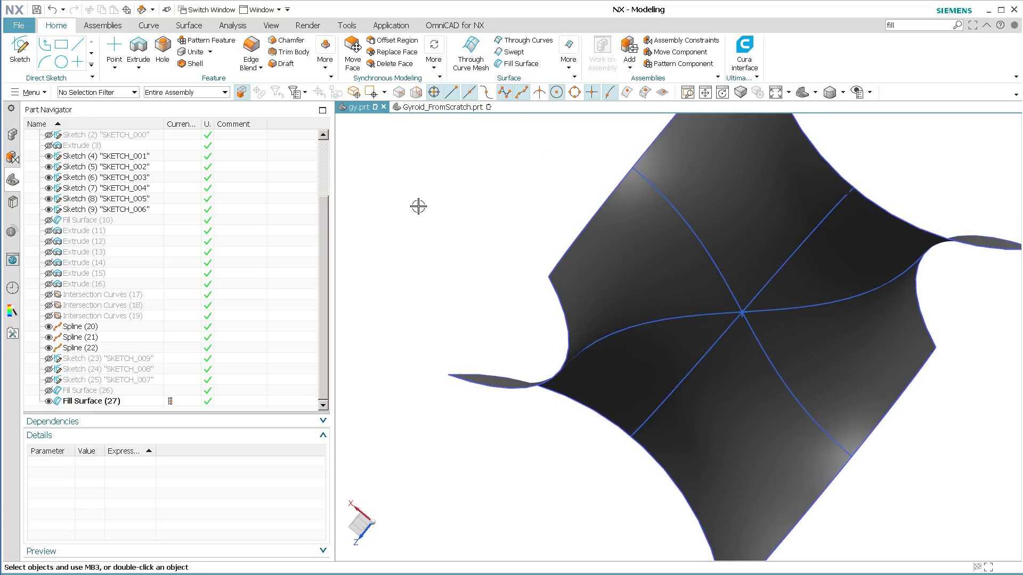
left_click(398, 194)
left_click(468, 175)
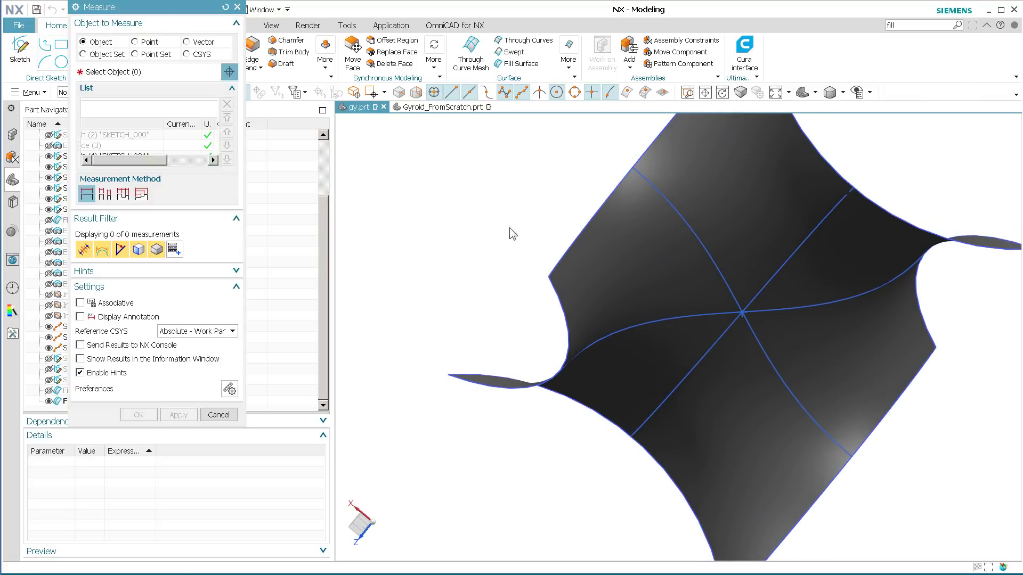
left_click(683, 282)
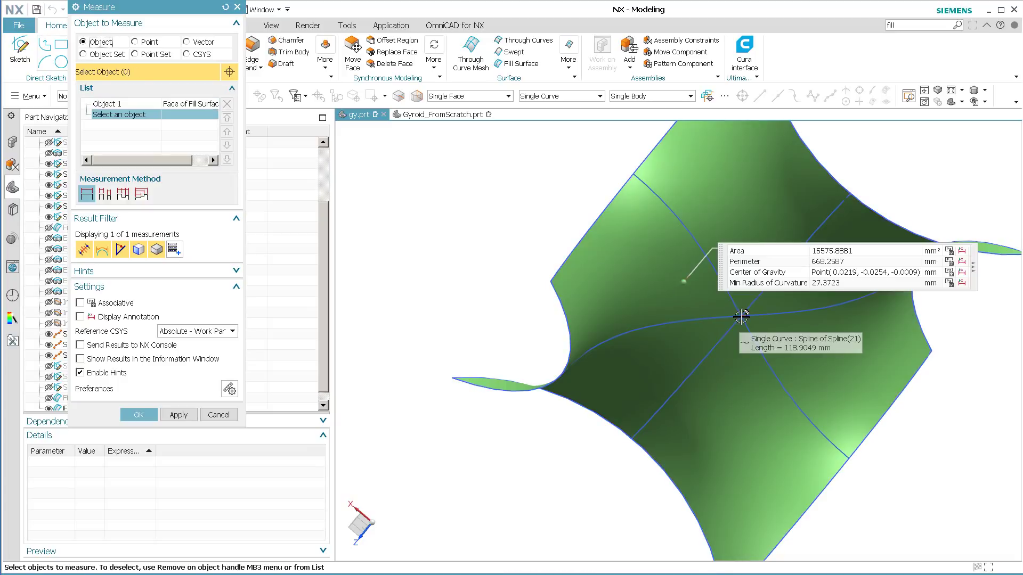
left_click(740, 318)
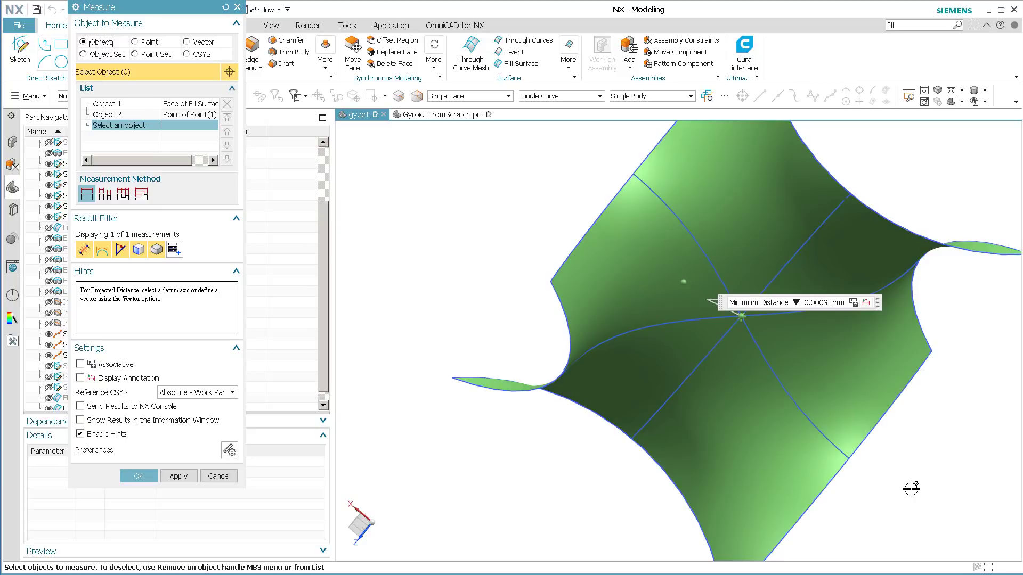
key("Escape")
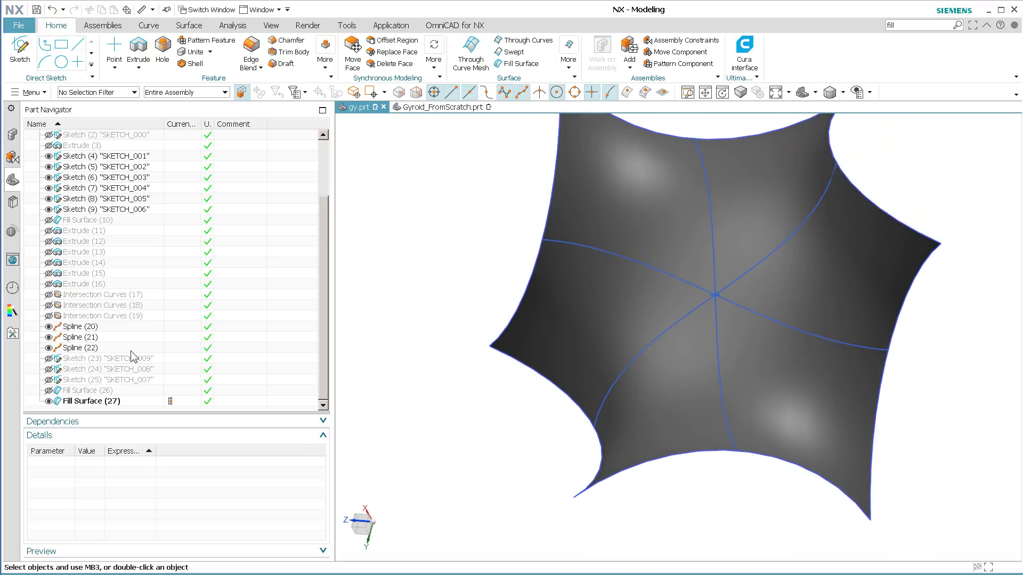
Step: Re-apply Fill Surface (27) and orbit toward a top-down view to inspect its shape
middle_click_drag(532, 354, 687, 429)
left_click(676, 439)
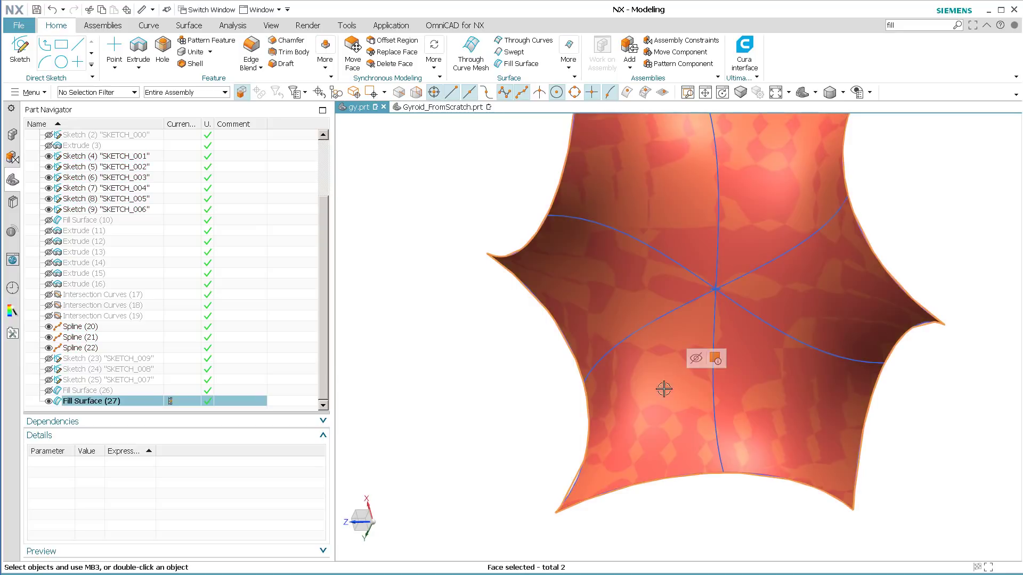
double_click(665, 393)
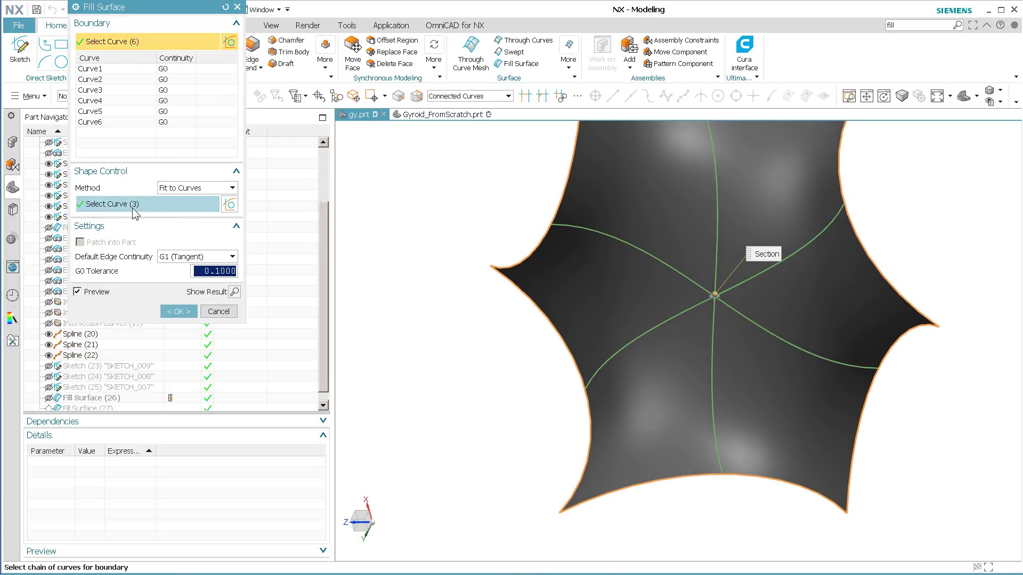
middle_click_drag(575, 298, 660, 365)
middle_click(660, 365)
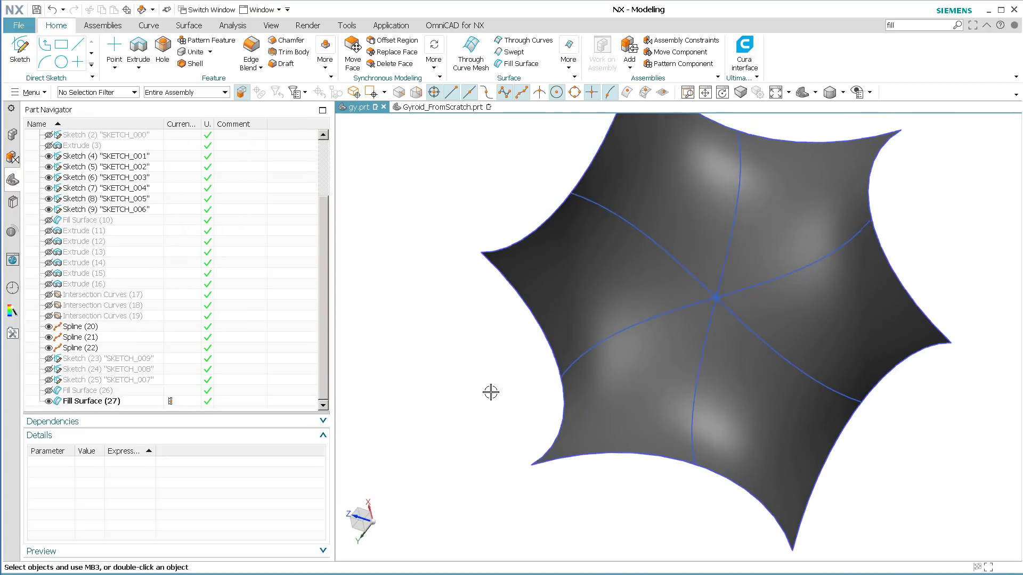
key("Home")
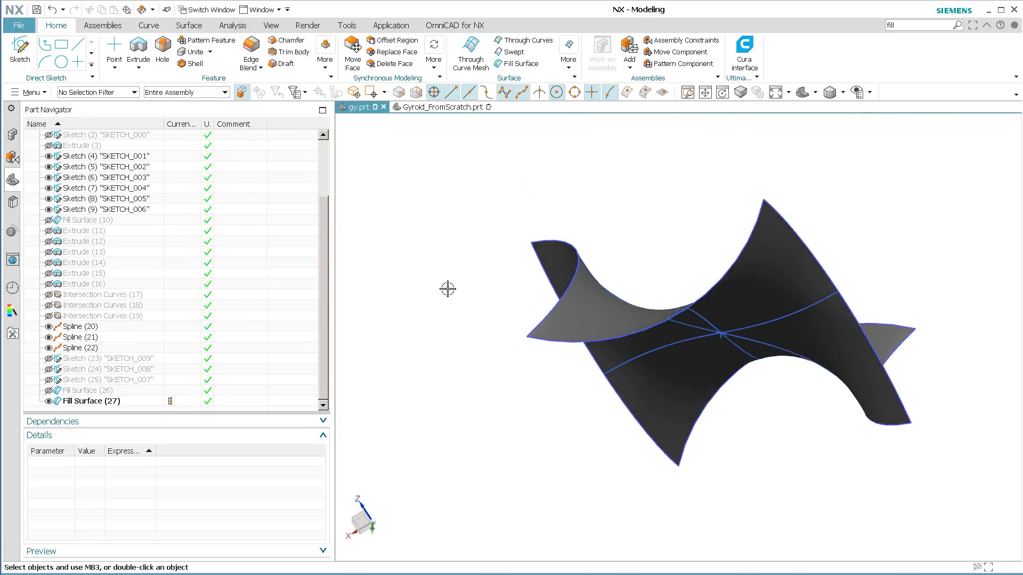
middle_click_drag(448, 288, 514, 242)
scroll(611, 266, "up", 5)
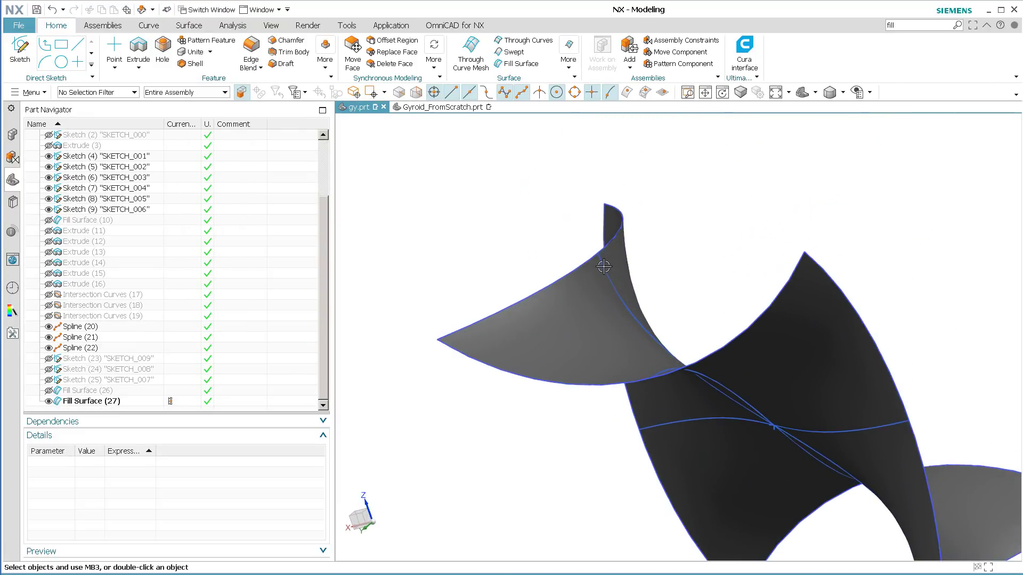
middle_click_drag(579, 180, 511, 390)
middle_click_drag(408, 343, 363, 326)
Step: Hide Spline (22), (21) and (20) so only the fill surface remains visible
left_click(48, 347)
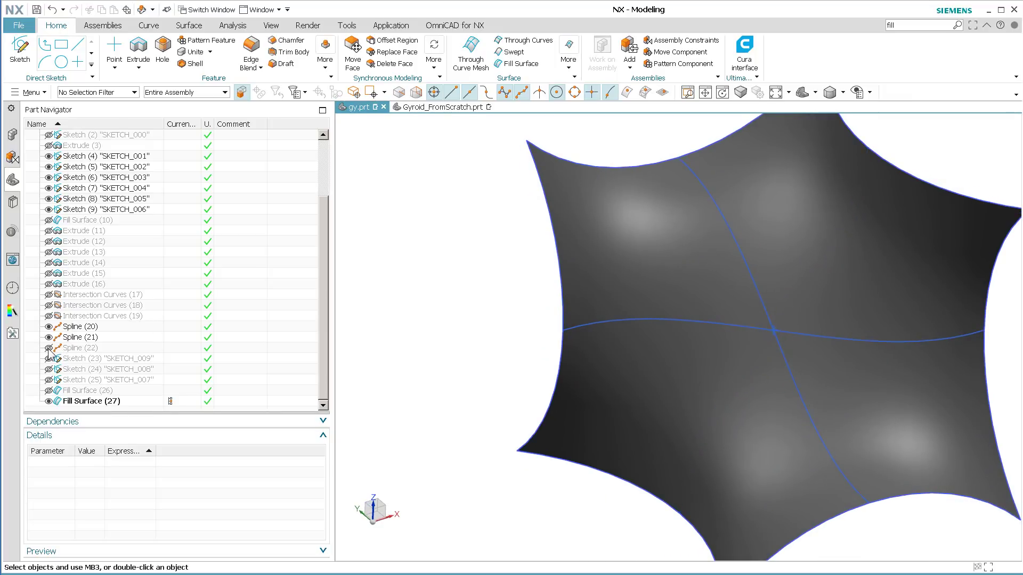
left_click(48, 337)
left_click(49, 326)
middle_click_drag(360, 288, 387, 221)
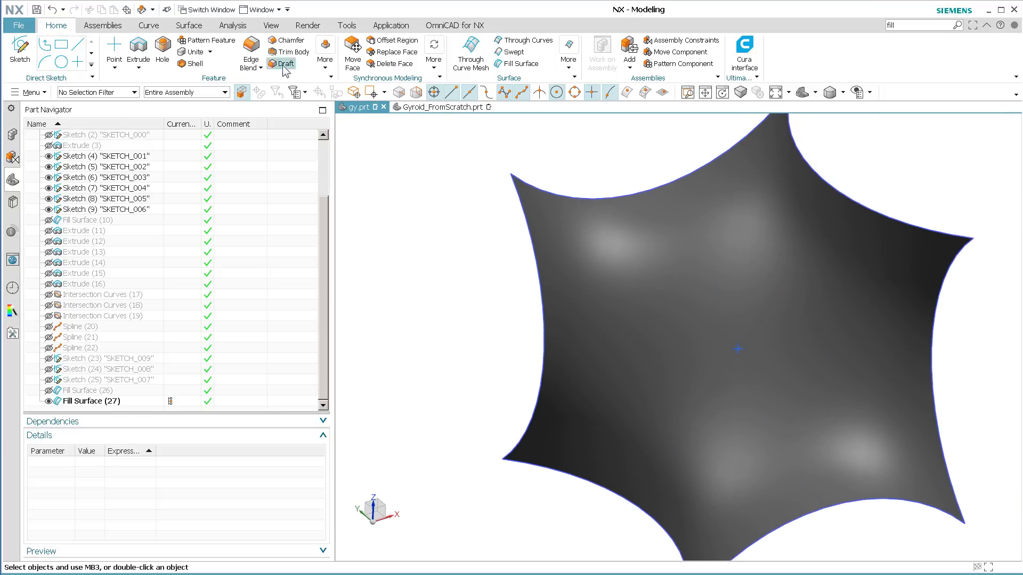
Step: Inspect Fill Surface (27) with Reflection analysis from several angles, then show Fill Surface (10)
left_click(233, 25)
left_click(375, 52)
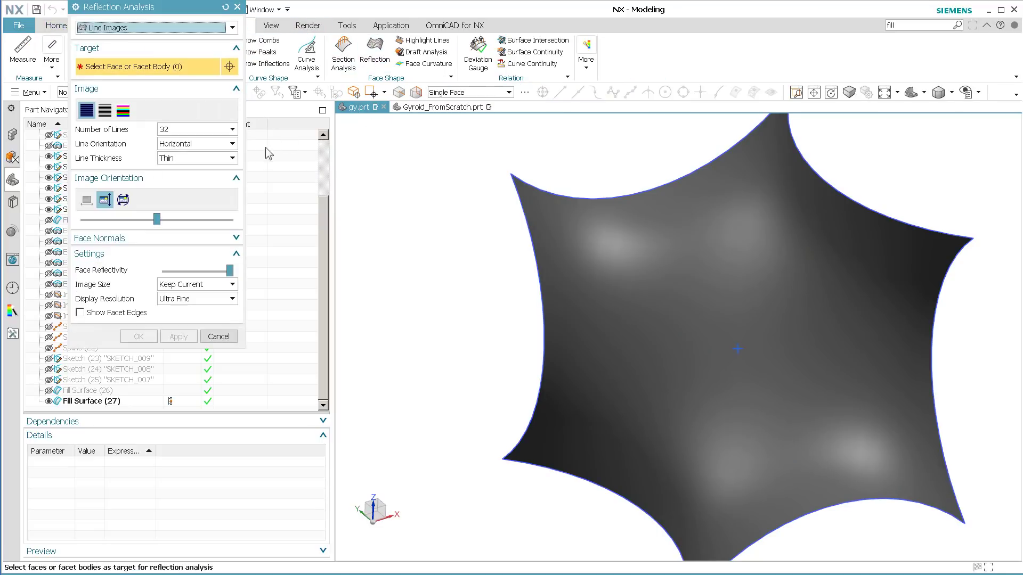
left_click(598, 254)
middle_click_drag(598, 254, 787, 264)
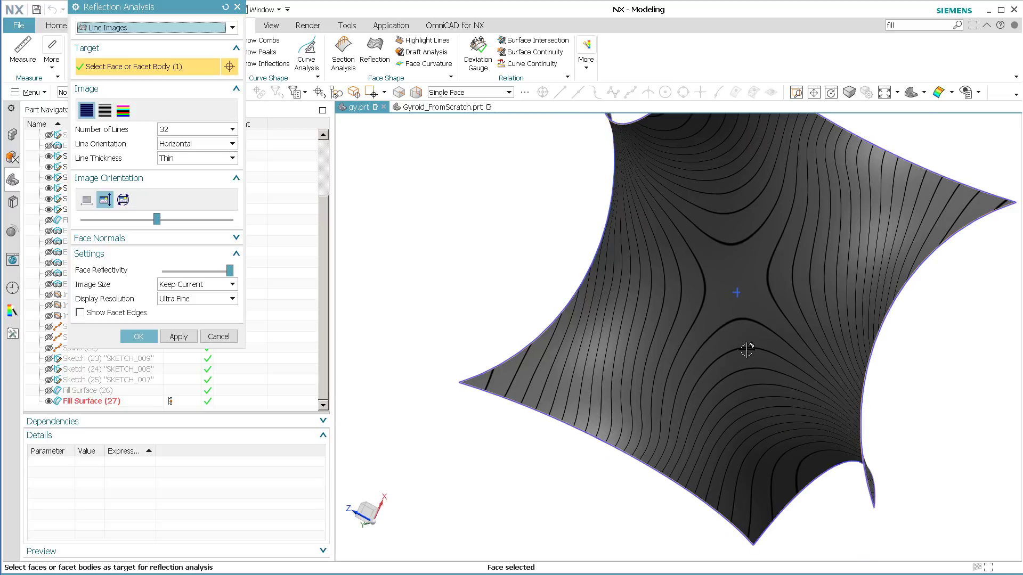
middle_click_drag(746, 350, 552, 310)
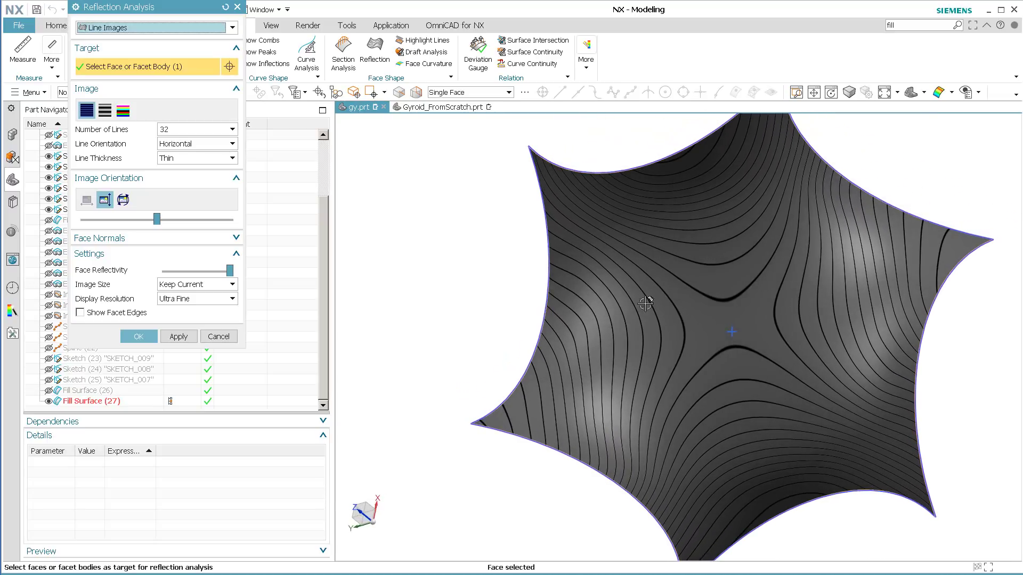
middle_click_drag(645, 303, 435, 400)
middle_click_drag(660, 425, 830, 394)
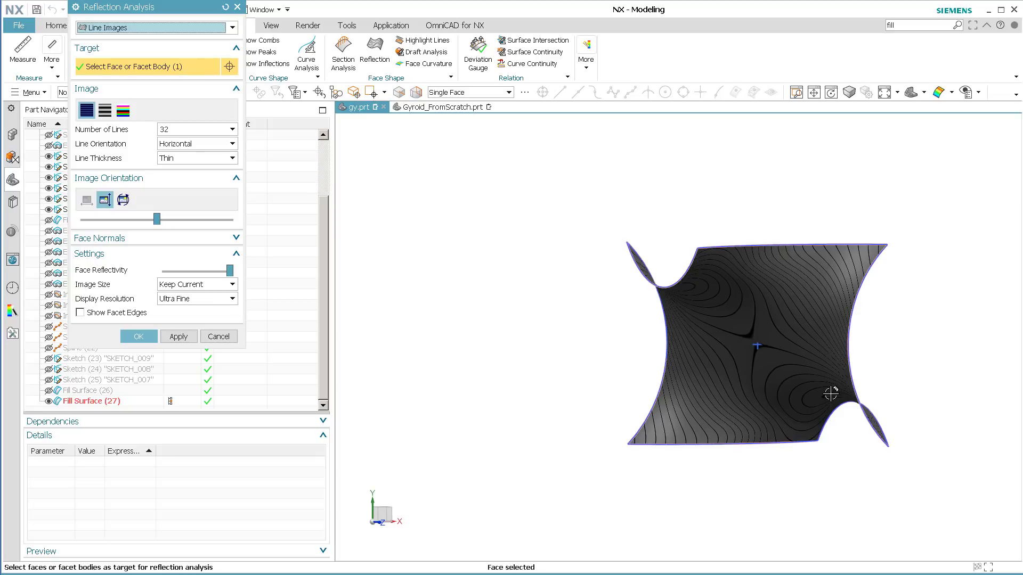
middle_click_drag(831, 394, 830, 395)
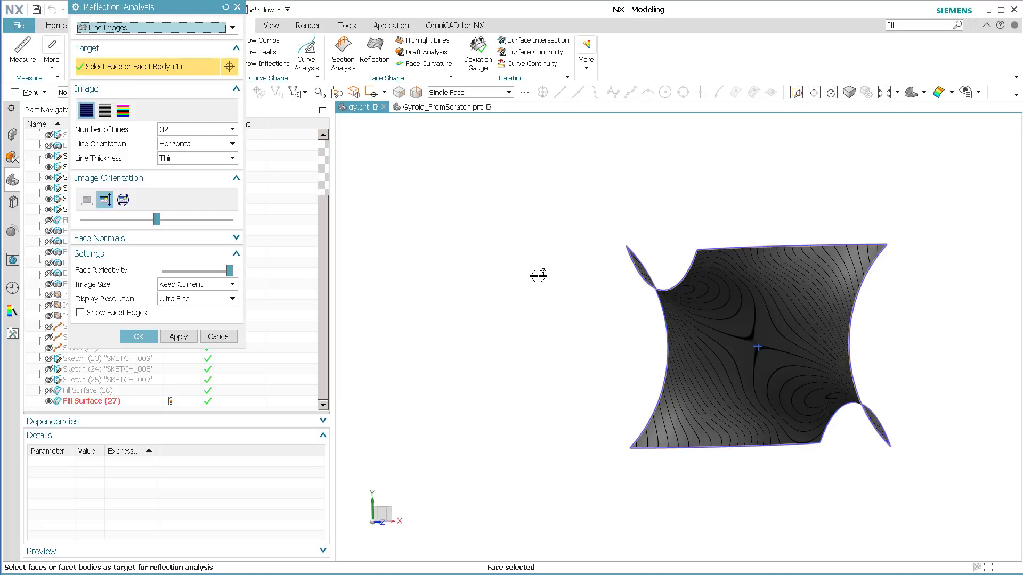
middle_click_drag(538, 276, 435, 269)
key("Escape")
left_click(49, 221)
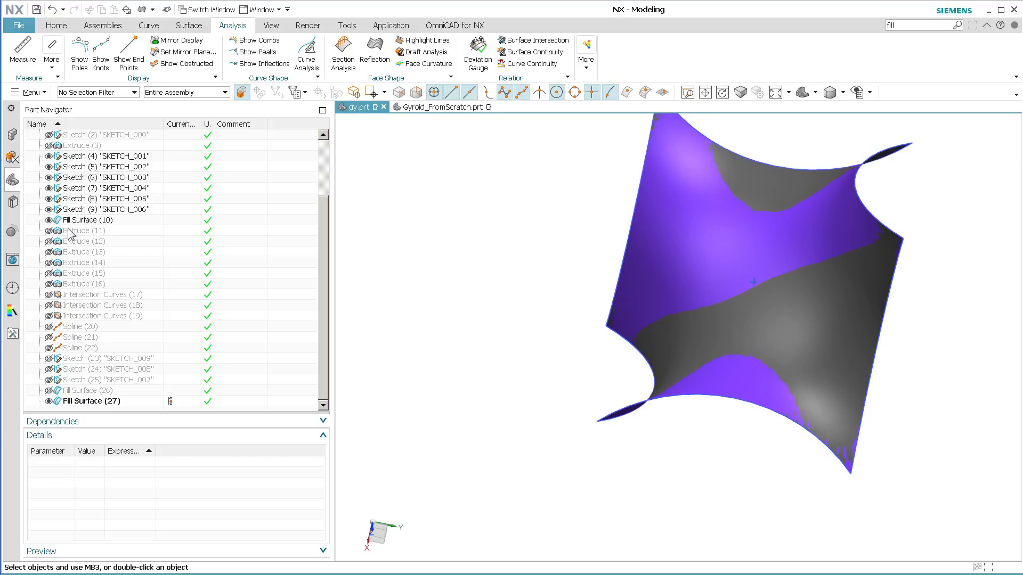
Step: Hide Fill Surface (10) and show Splines (20), (21) and (22)
left_click(49, 220)
left_click(49, 327)
left_click(48, 337)
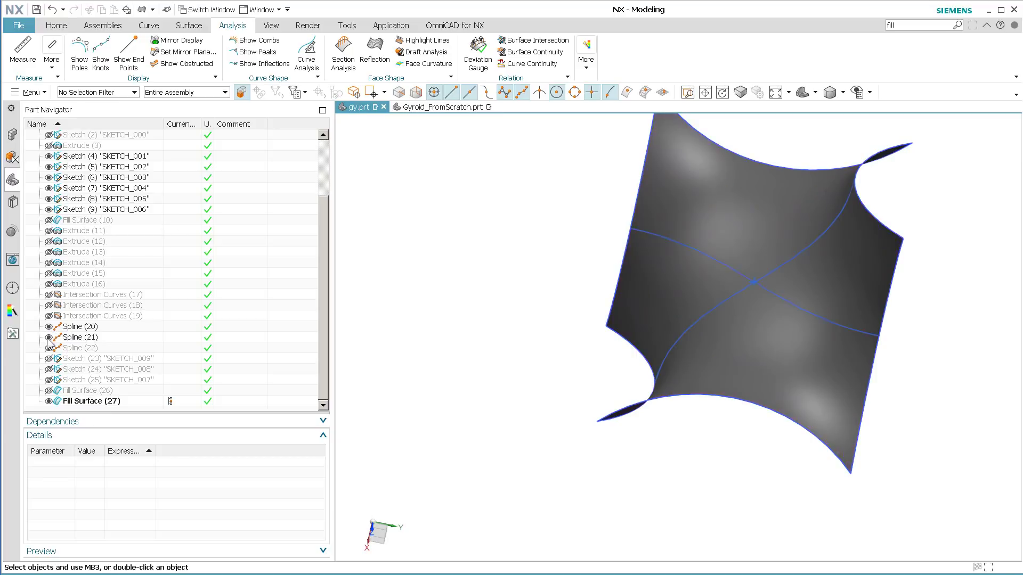
left_click(48, 348)
Step: Open Spline (20) in Studio Spline and cancel without making changes
double_click(695, 317)
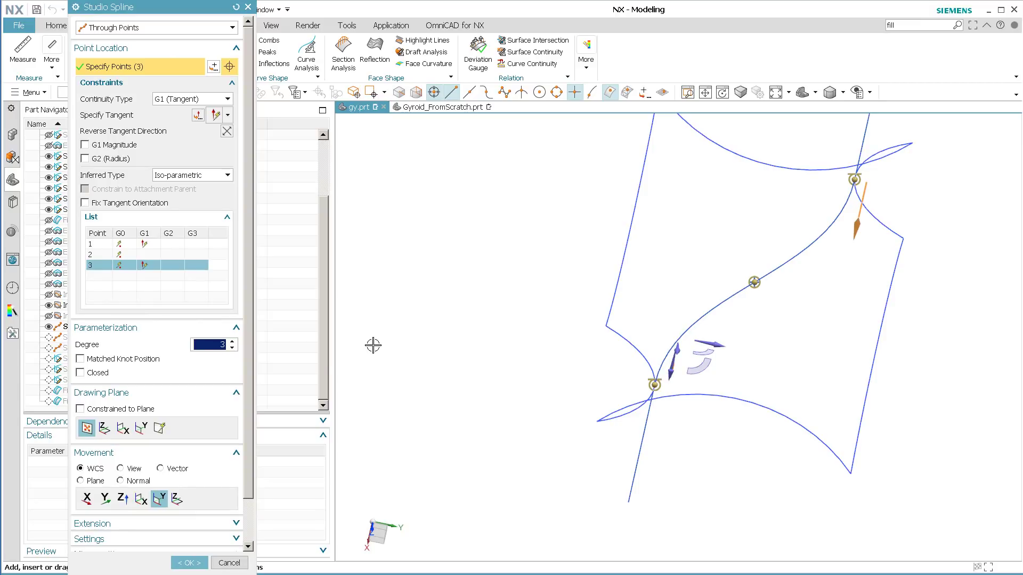
left_click(230, 562)
middle_click_drag(477, 410, 498, 408)
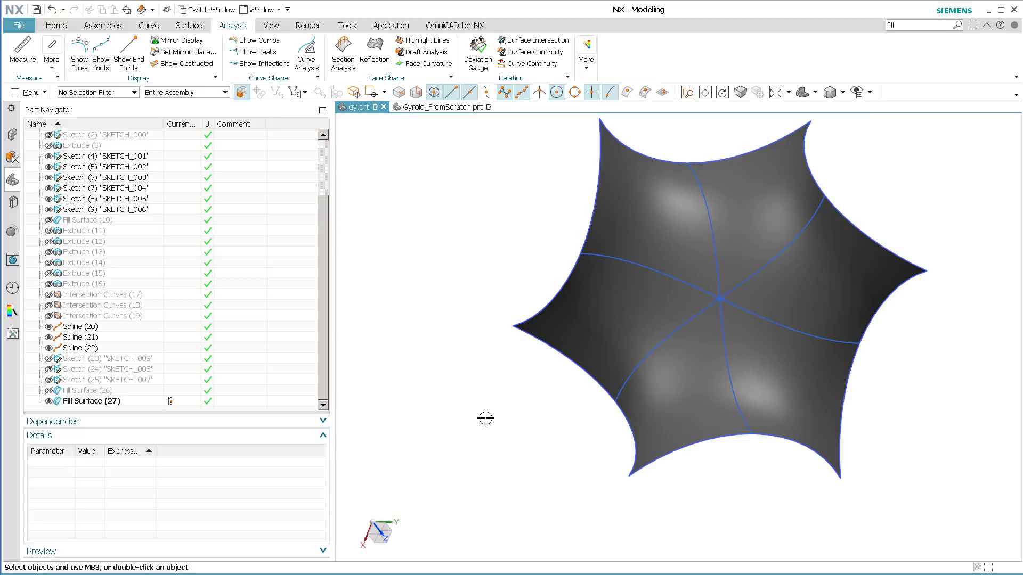
Step: Delete the unused Fill Surface (26) and the old Fill Surface (10)
left_click(107, 391)
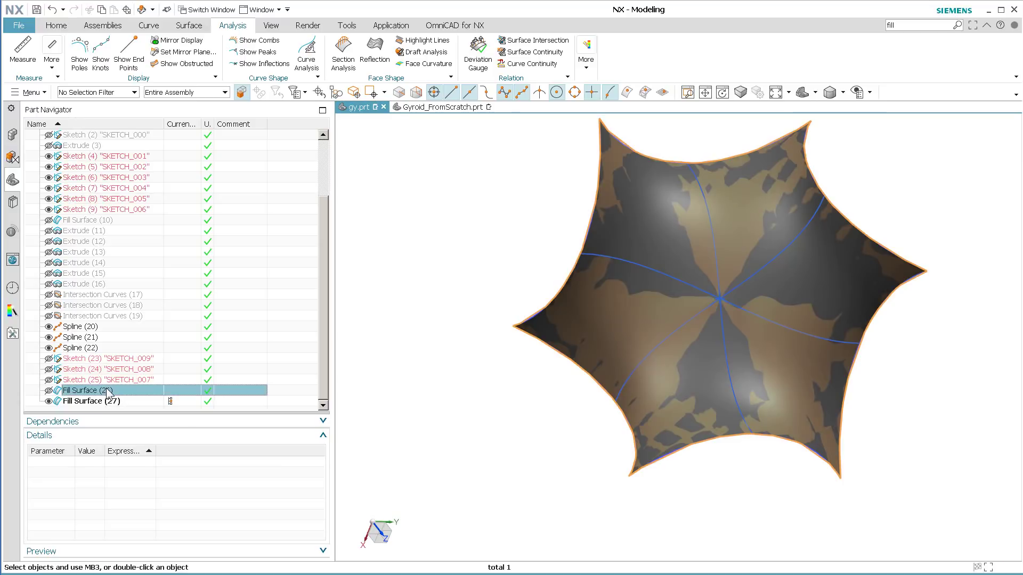
key("Delete")
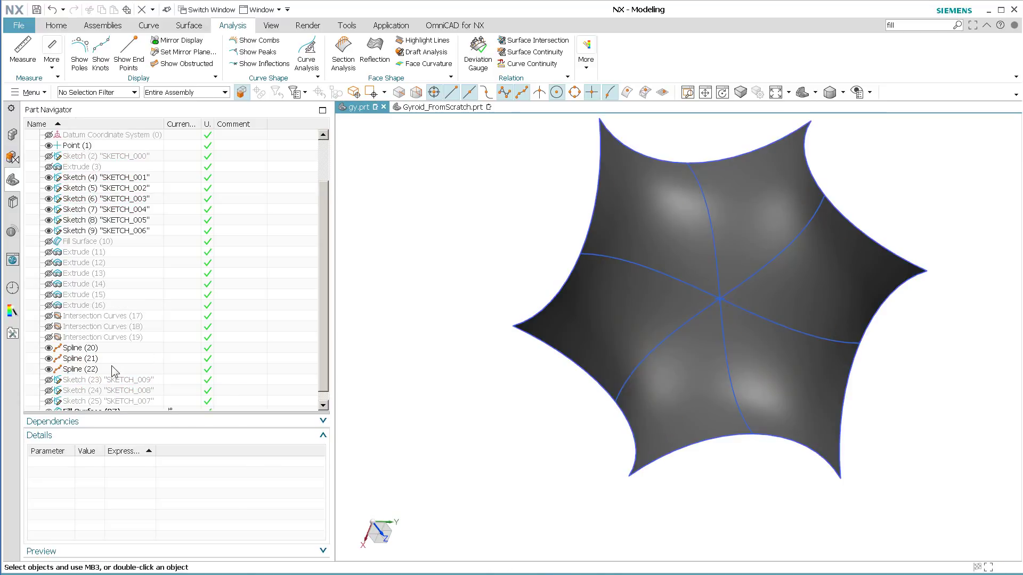
scroll(111, 366, "down", 1)
left_click(116, 229)
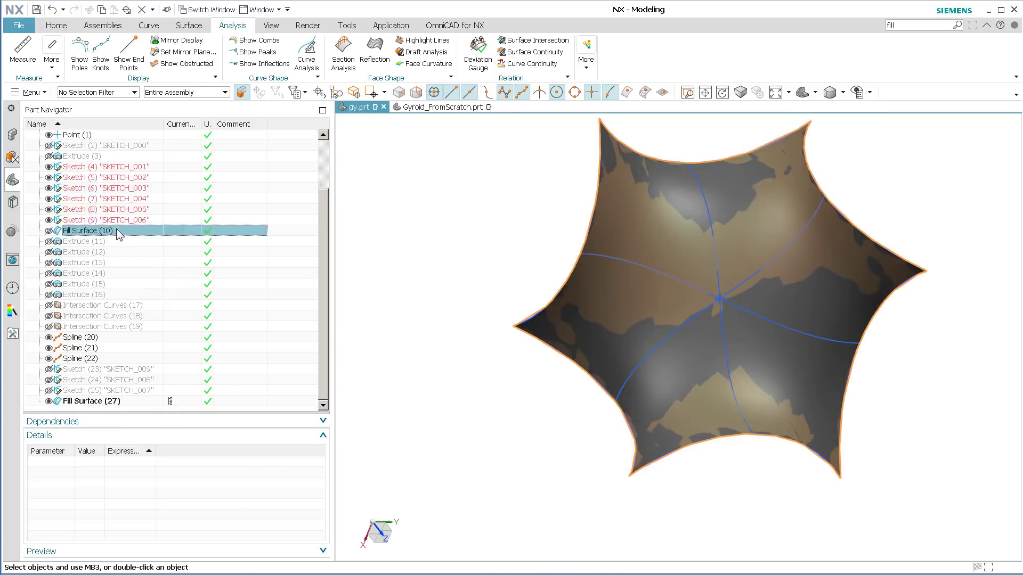
key("Delete")
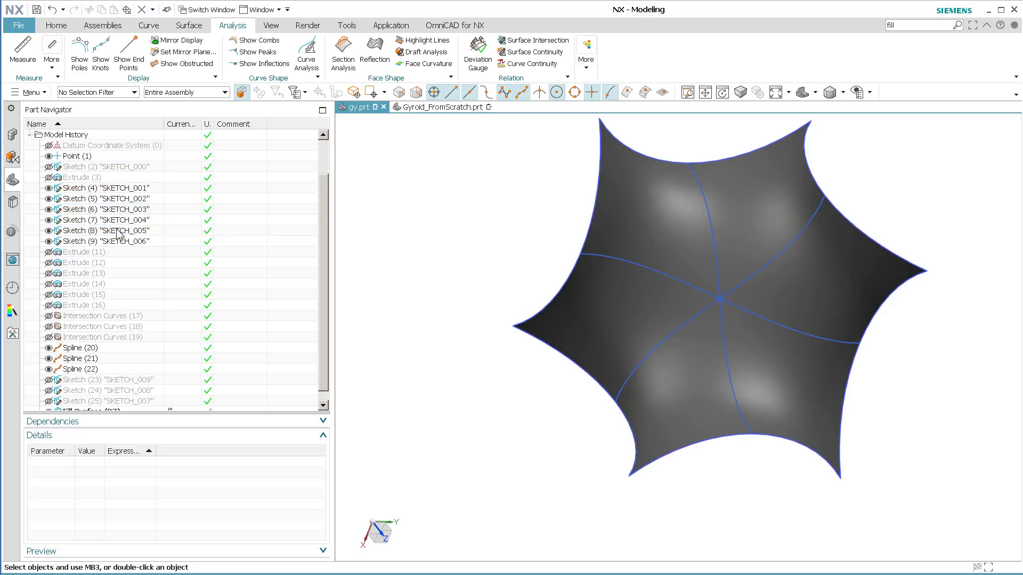
Step: Try reordering Sketch (9) and Extrude (11) in the history, dismissing the dependency error
mouse_move(127, 245)
left_mouse_down()
mouse_move(141, 234)
mouse_move(153, 247)
left_mouse_up()
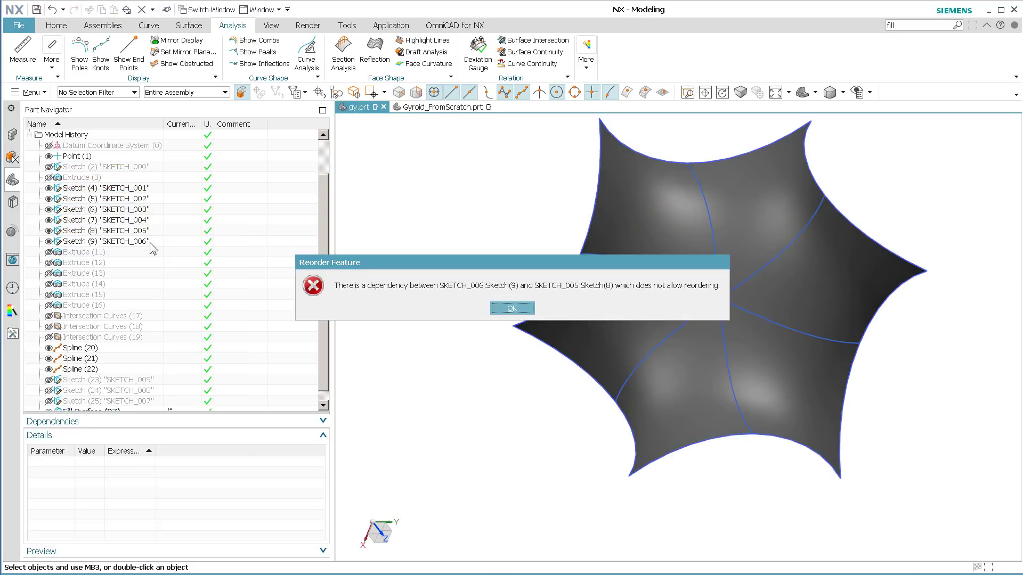
left_click(514, 308)
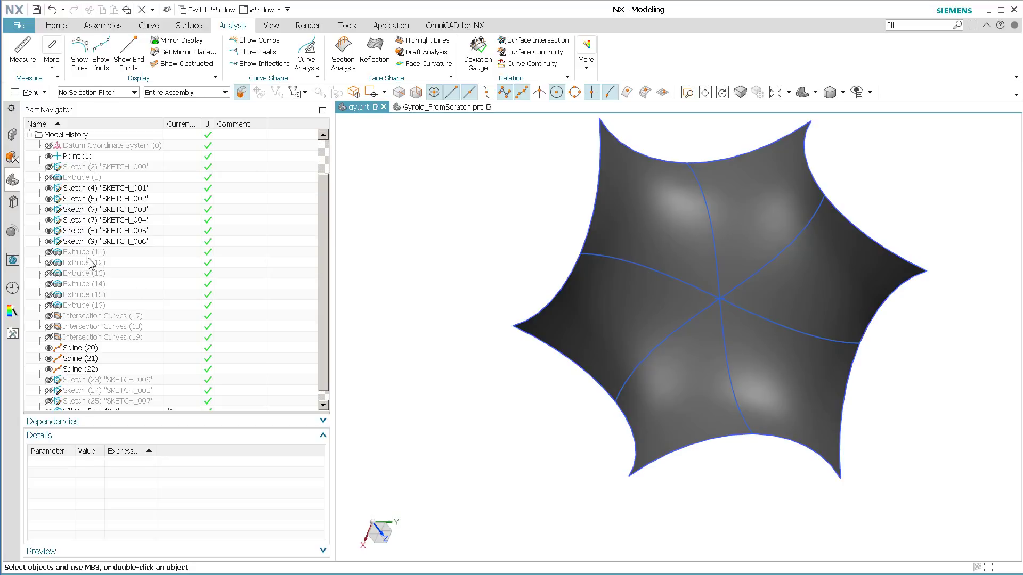
left_click_drag(88, 258, 162, 296)
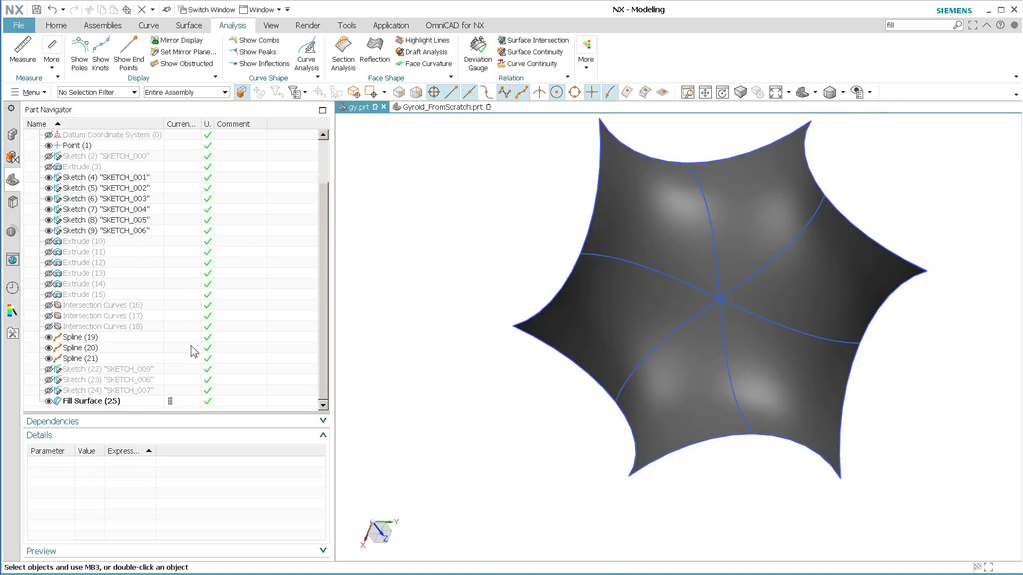
Step: Delete the three unused helper sketches from the Part Navigator
left_click(123, 402)
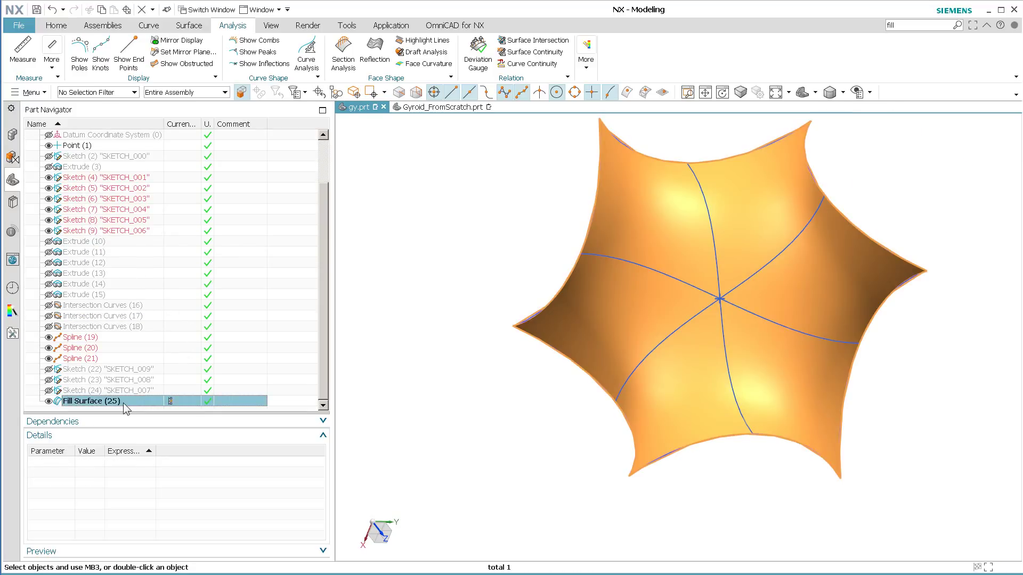
left_click(132, 392)
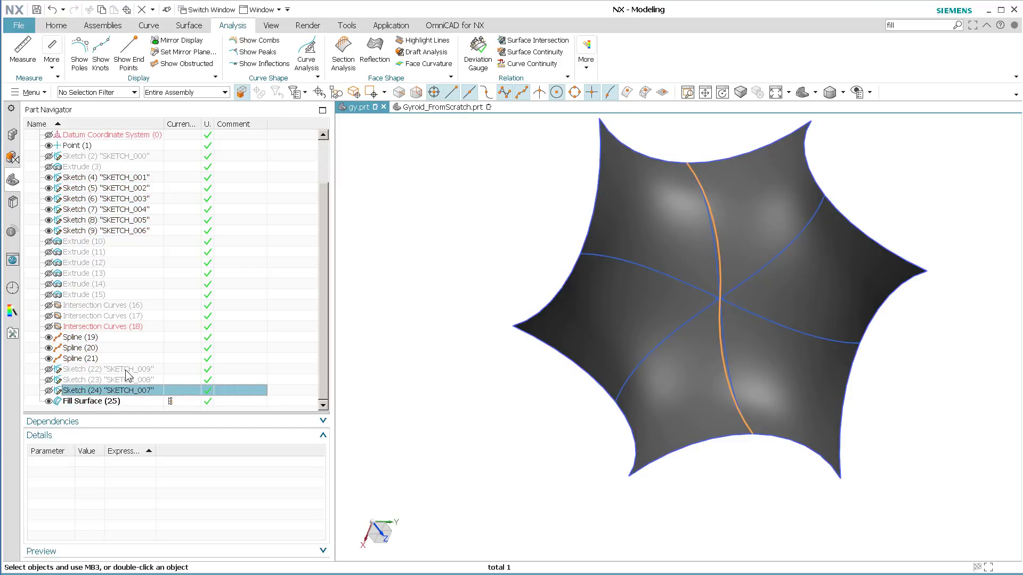
left_click(121, 370, "shift")
right_click(126, 373)
left_click(149, 319)
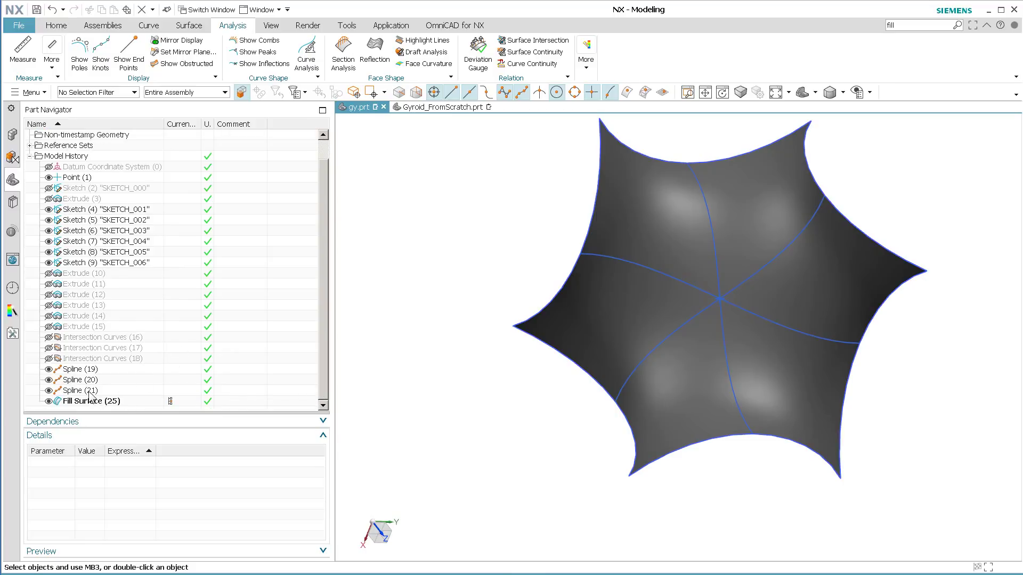
Step: Show Extrude (10), (11) and (12) around Fill Surface (22)
left_click(115, 401)
key("Escape")
left_click(49, 273)
left_click(49, 284)
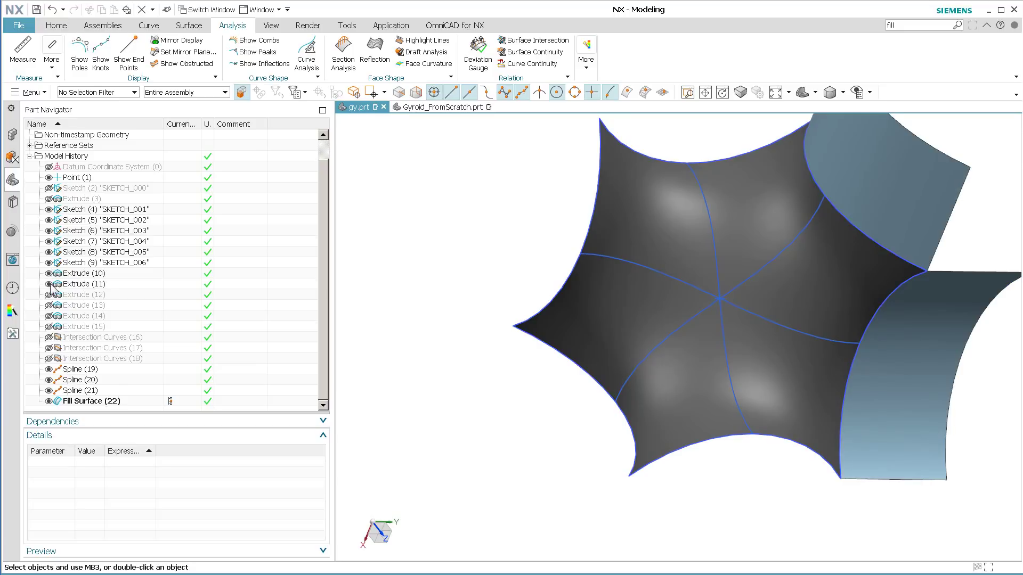
left_click(49, 295)
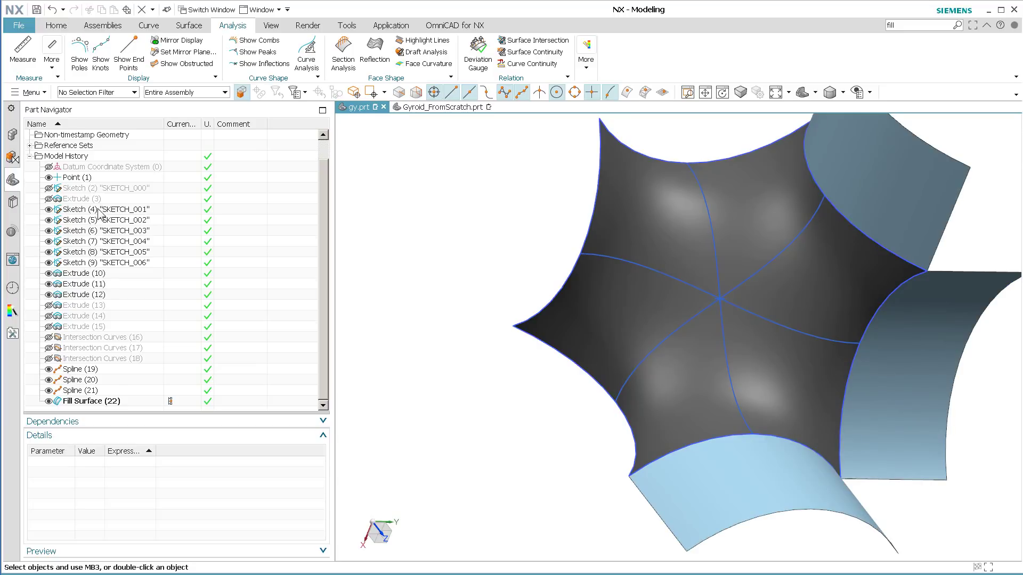
Step: Check Point (1)'s coordinates and Fill Surface (22), then clear the selection
left_click(92, 181)
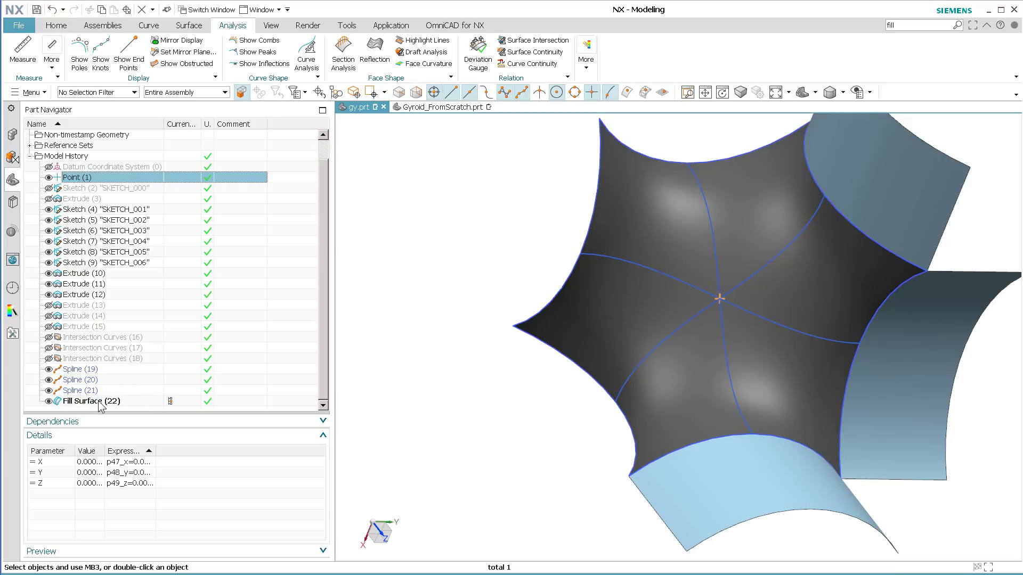
left_click(87, 402)
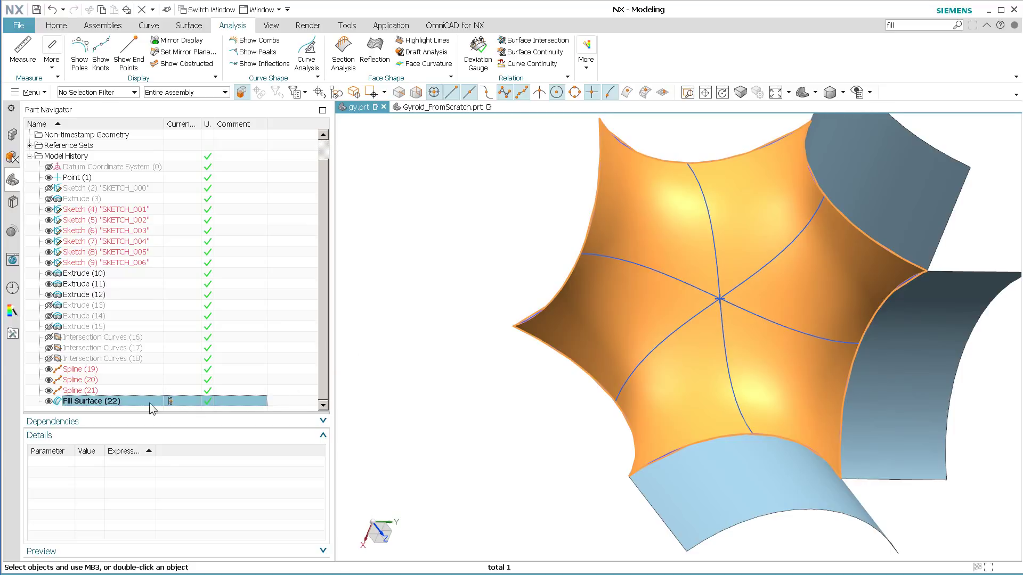
left_click(466, 392)
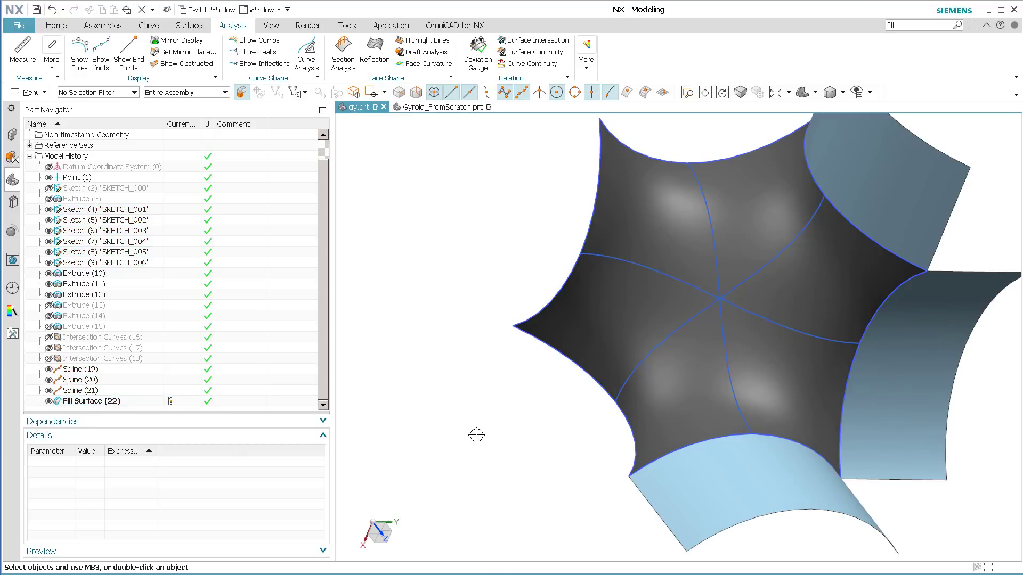